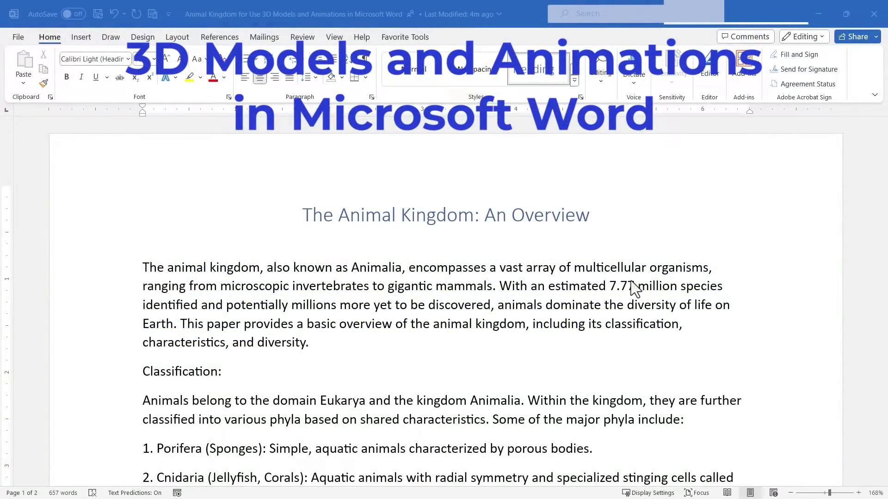
- Open Insert > 3D Models > Stock 3D Models and scroll the categories like Animated Animals and Anatomy
scroll(398, 287, "down", 3)
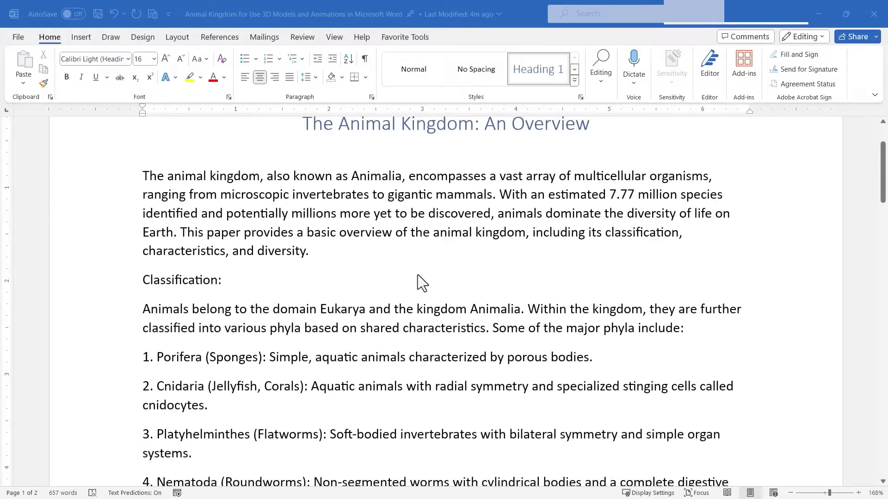
scroll(419, 278, "up", 2)
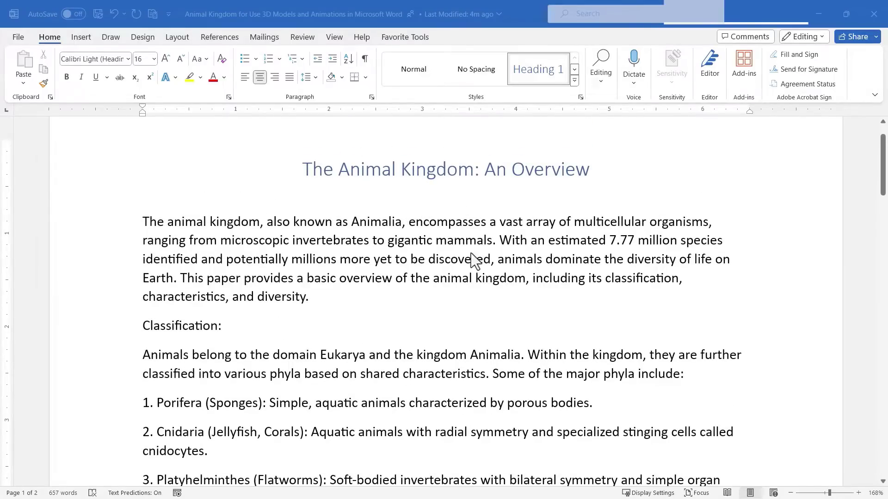
scroll(304, 200, "down", 2)
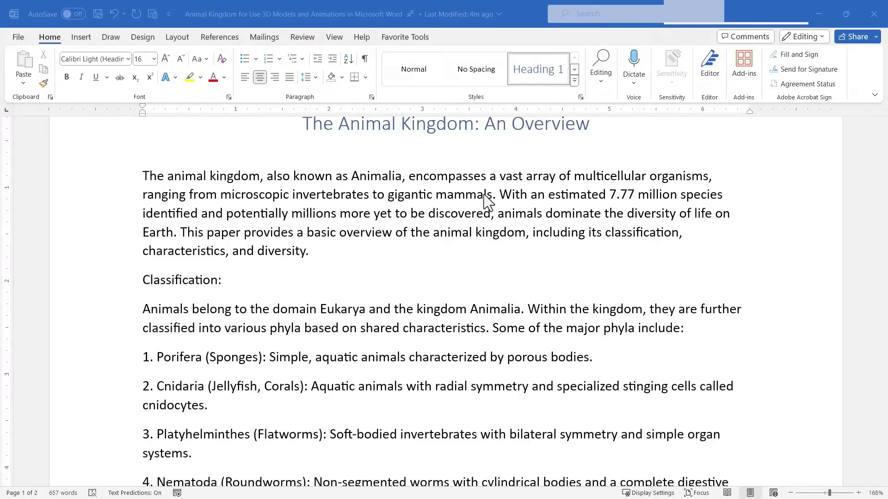
scroll(483, 200, "up", 2)
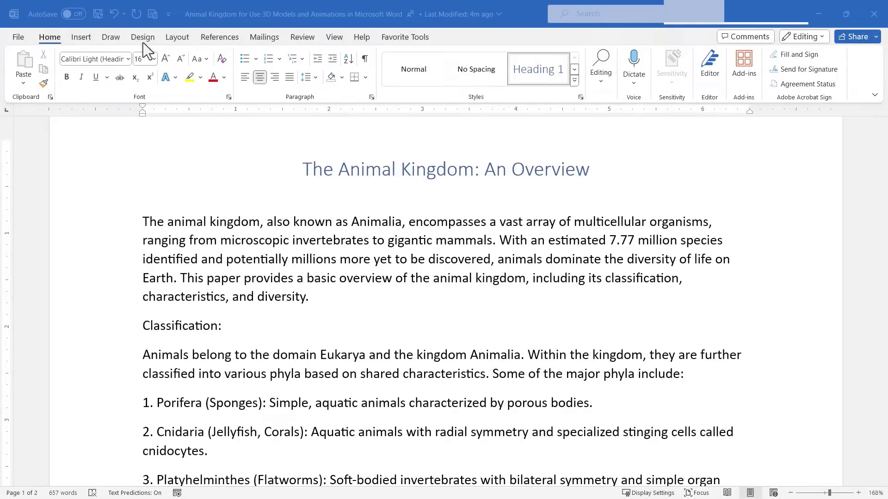
left_click(82, 40)
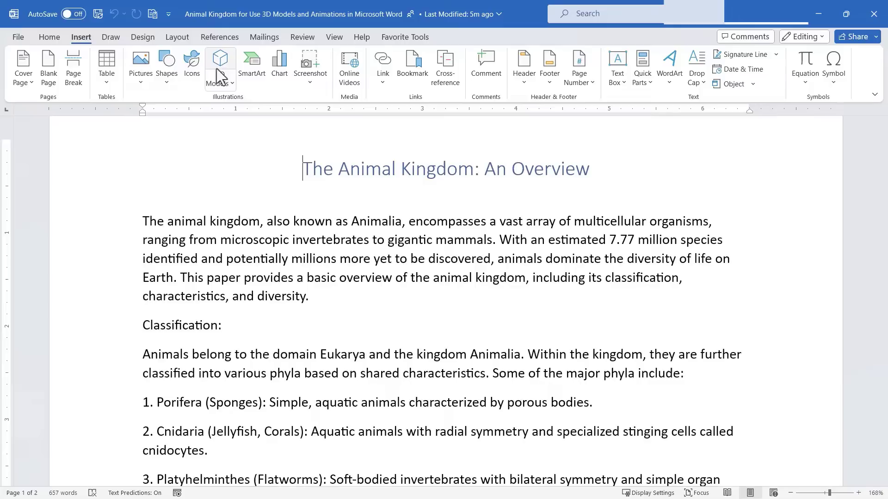
left_click(223, 87)
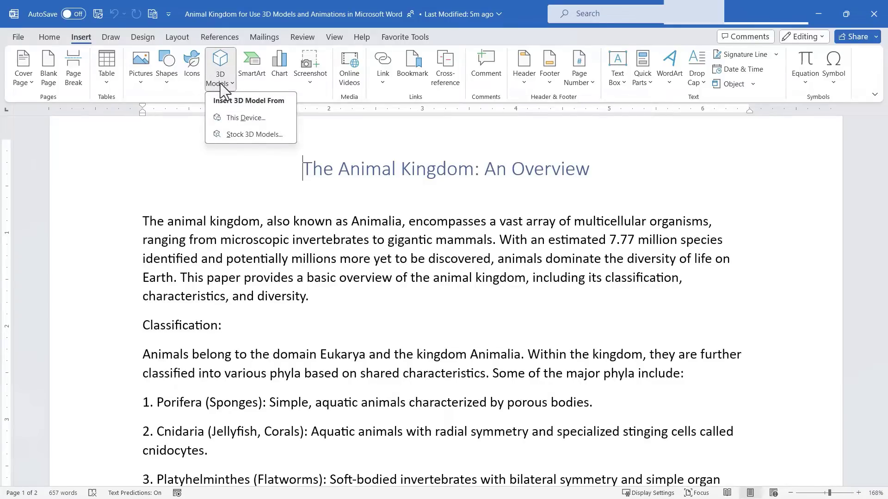
left_click(238, 134)
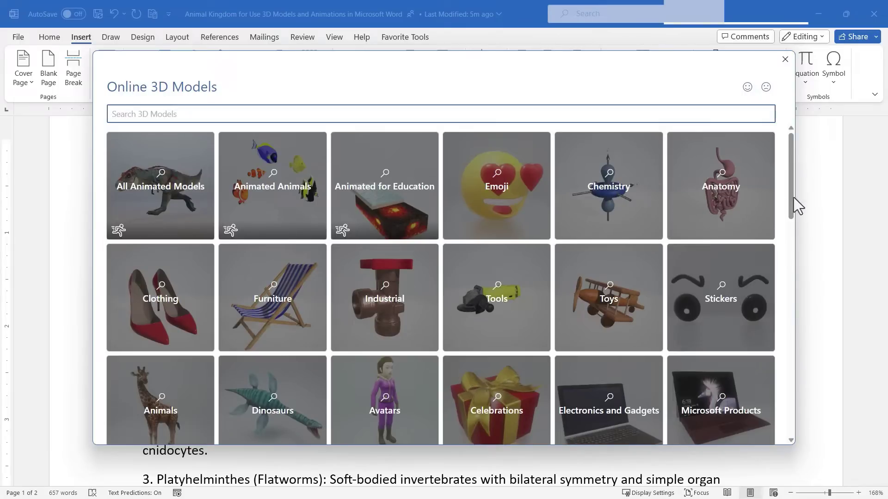
left_click_drag(792, 196, 783, 305)
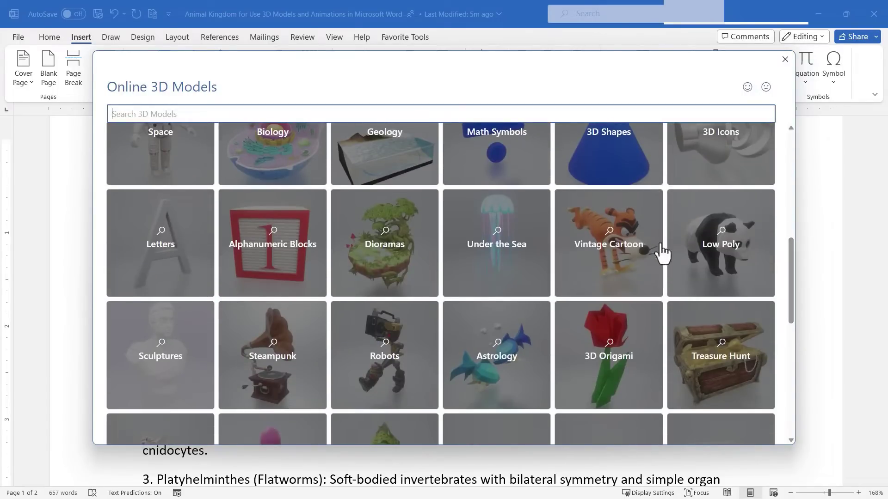
scroll(662, 257, "up", 1)
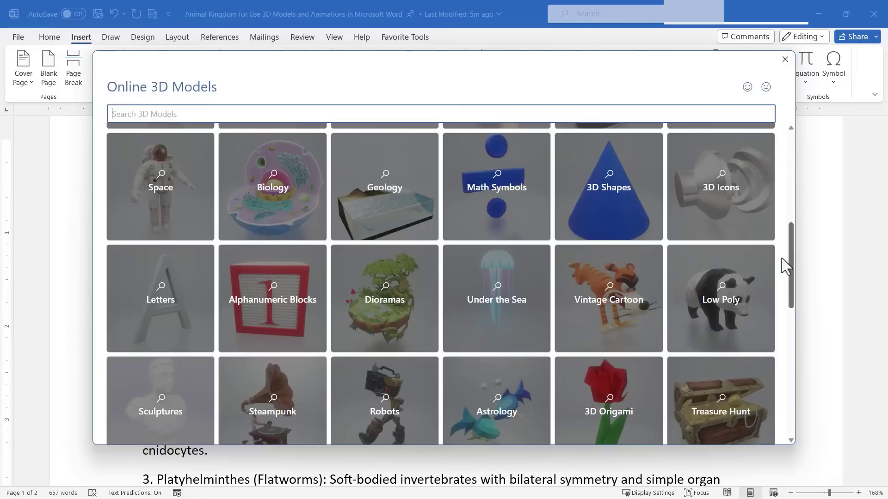
left_click_drag(794, 296, 782, 453)
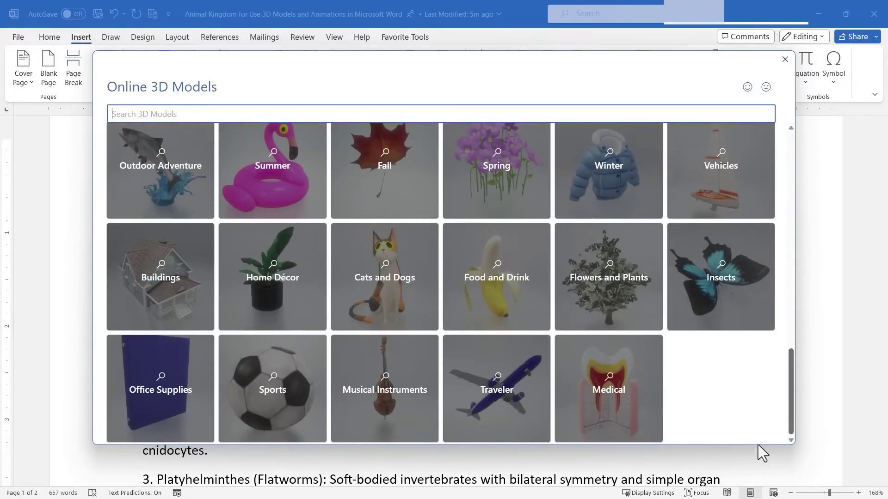
scroll(749, 221, "up", 10)
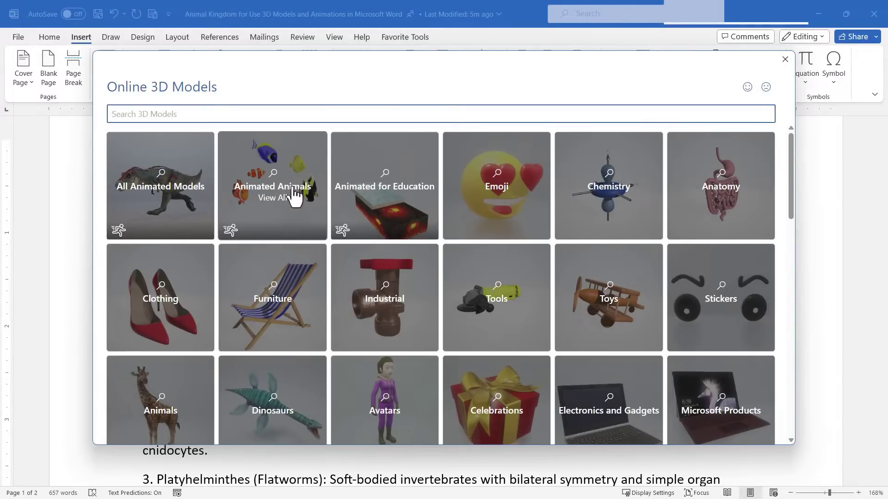
- From Animated Animals, insert the rhino, parrot, dog, fish, octopus, hummingbird and shark models
left_click(295, 196)
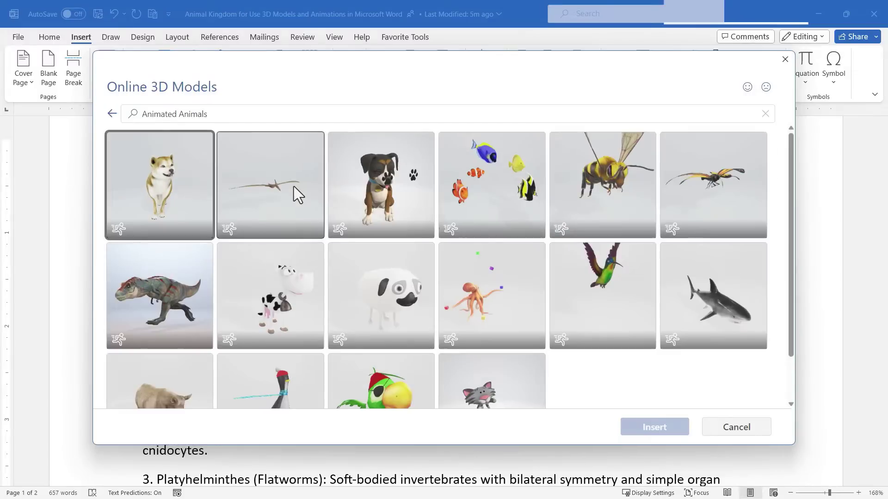
scroll(604, 319, "down", 2)
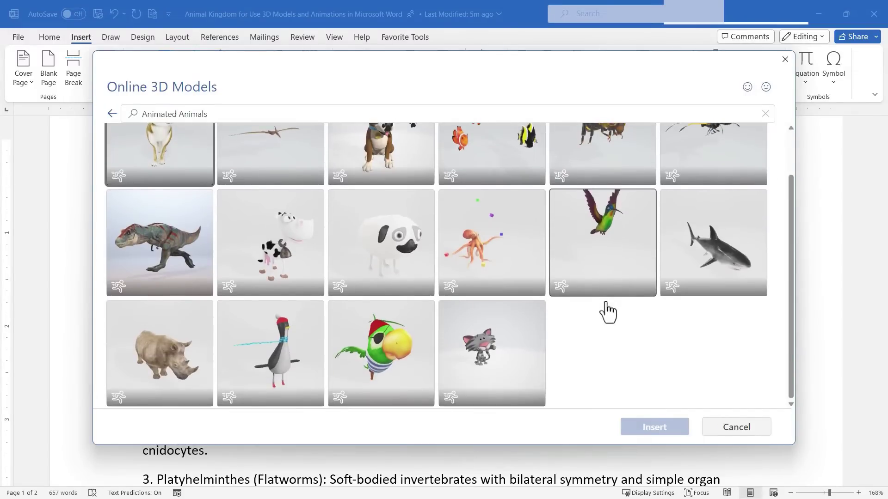
left_click(158, 354)
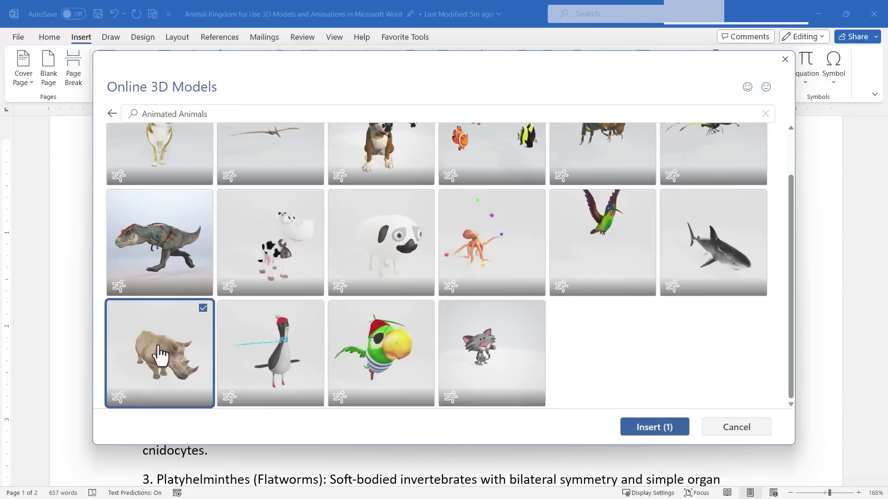
left_click(383, 344)
scroll(388, 330, "up", 2)
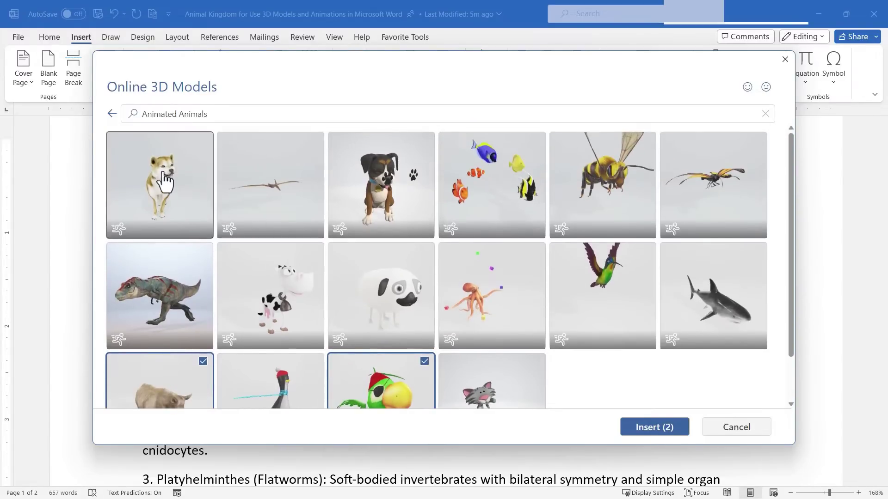
left_click(176, 170)
left_click(503, 184)
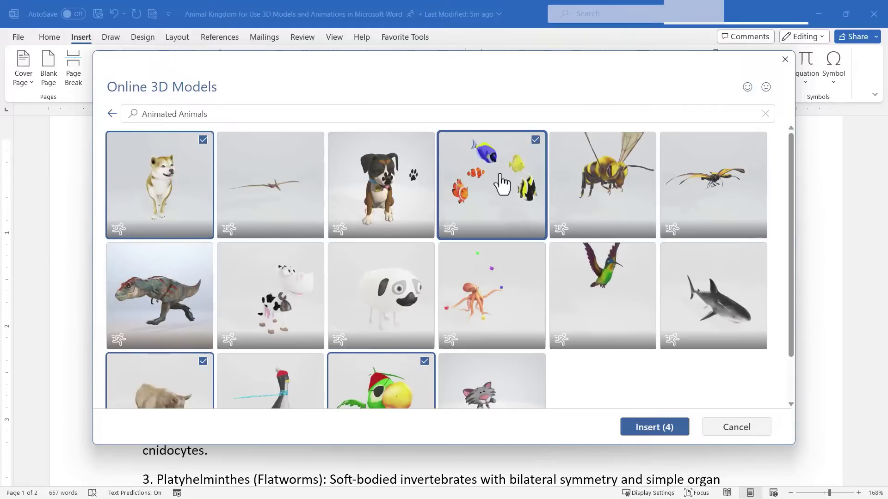
left_click(509, 301)
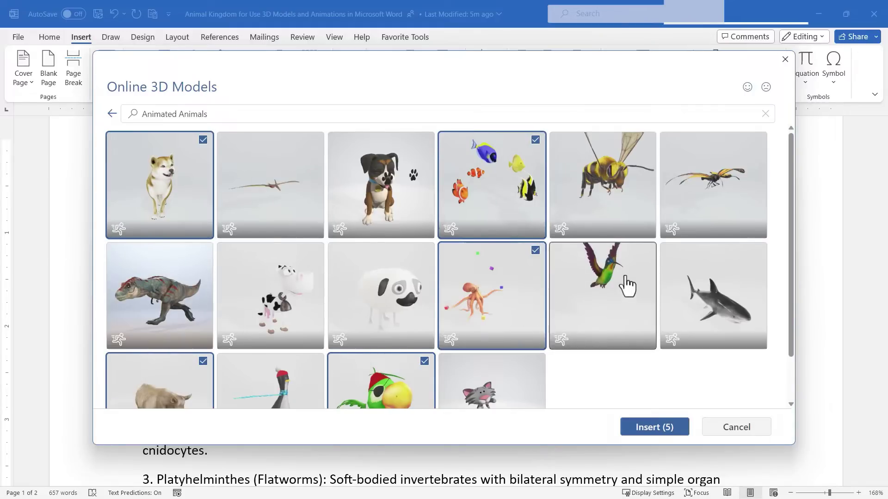
left_click(626, 283)
left_click(744, 326)
scroll(636, 348, "down", 1)
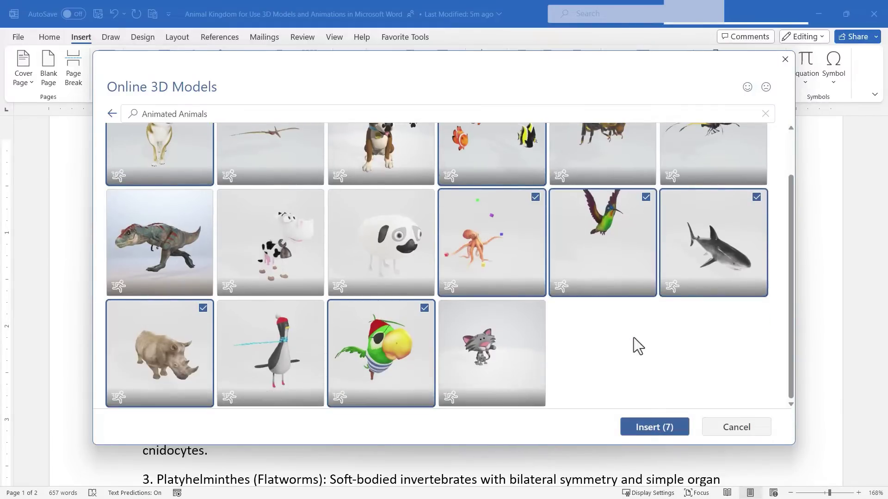
left_click(662, 428)
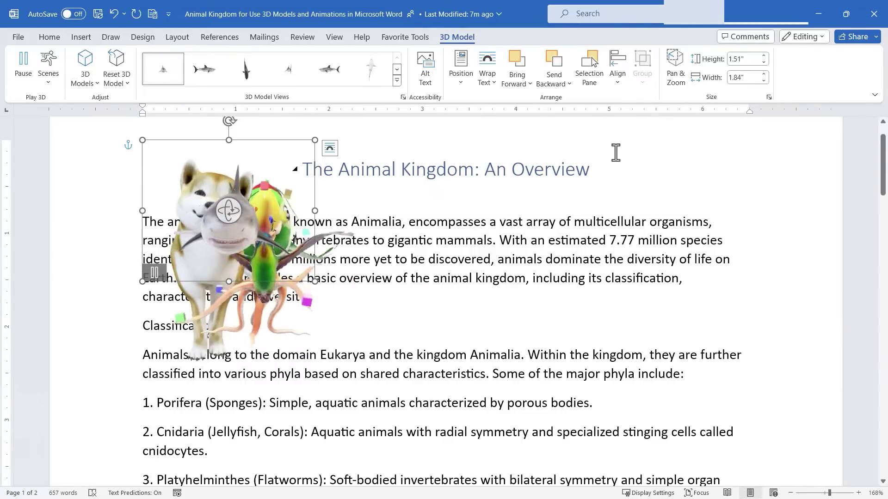
- Move the shark right, hummingbird lower centre-right, octopus upper centre-right, dog centre and parrot lower left
left_click(307, 173)
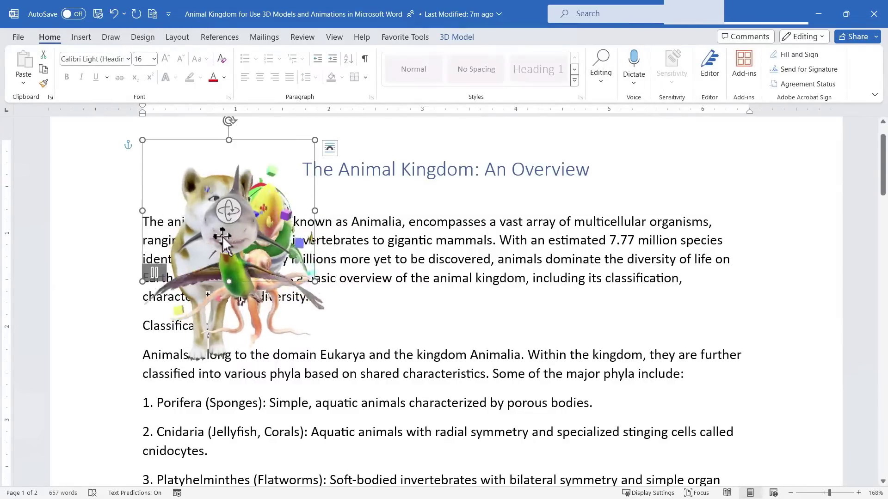
left_click_drag(220, 234, 719, 282)
left_click(330, 327)
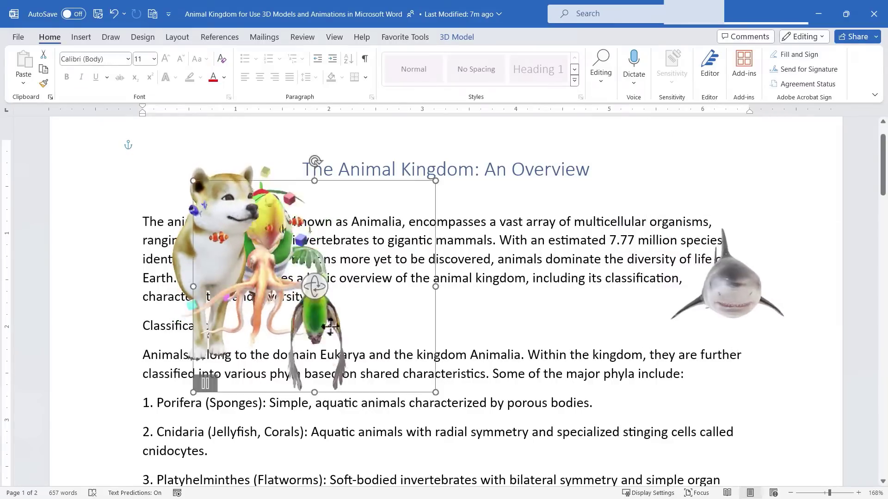
left_click_drag(330, 327, 593, 393)
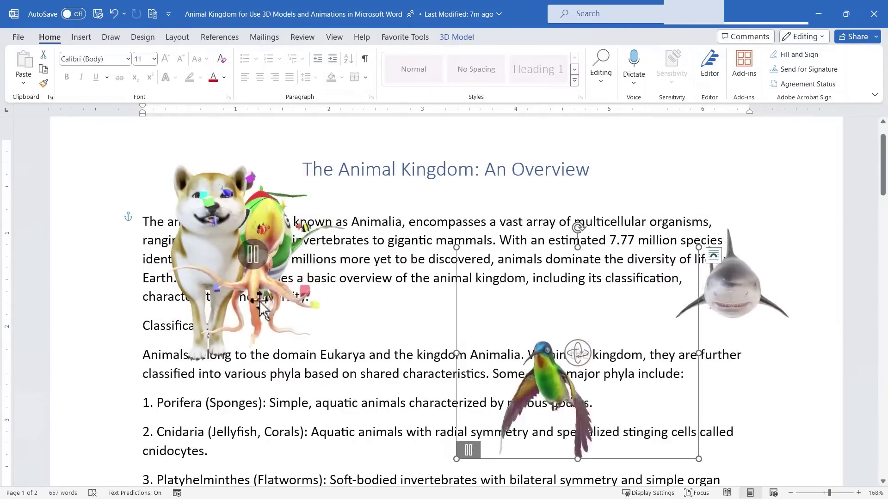
left_click_drag(262, 311, 504, 300)
left_click_drag(158, 278, 147, 410)
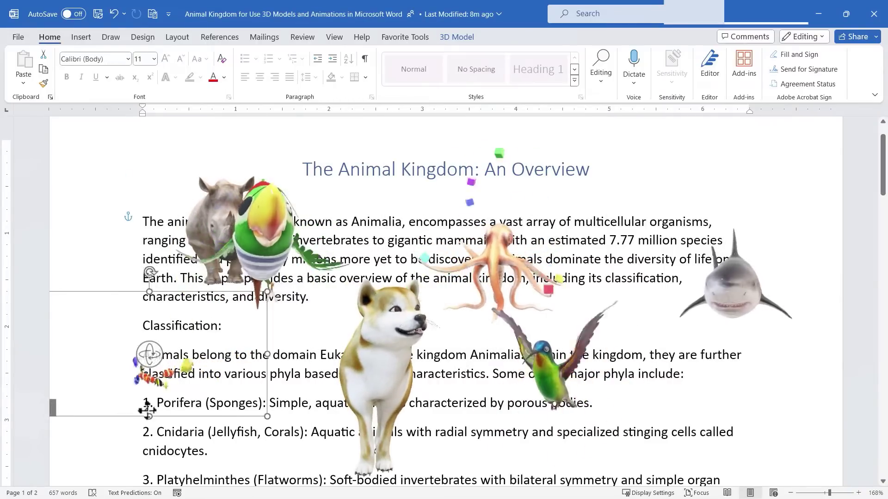
left_click_drag(263, 222, 279, 388)
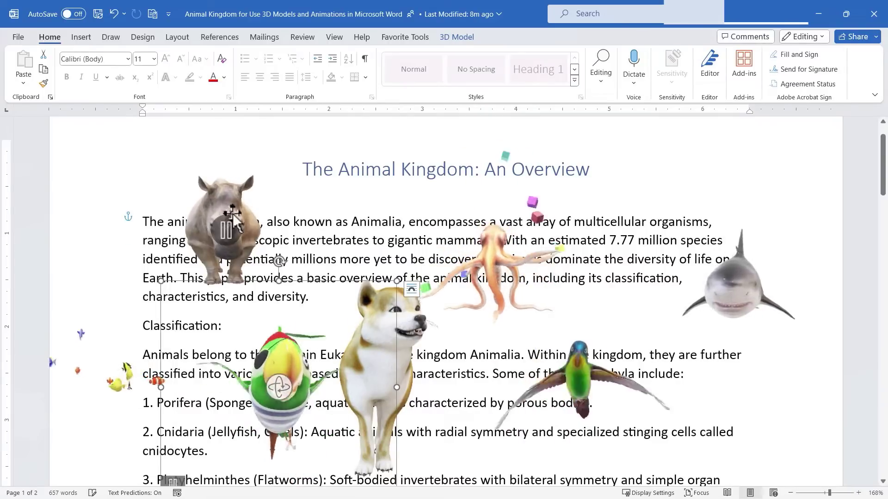
left_click(233, 217)
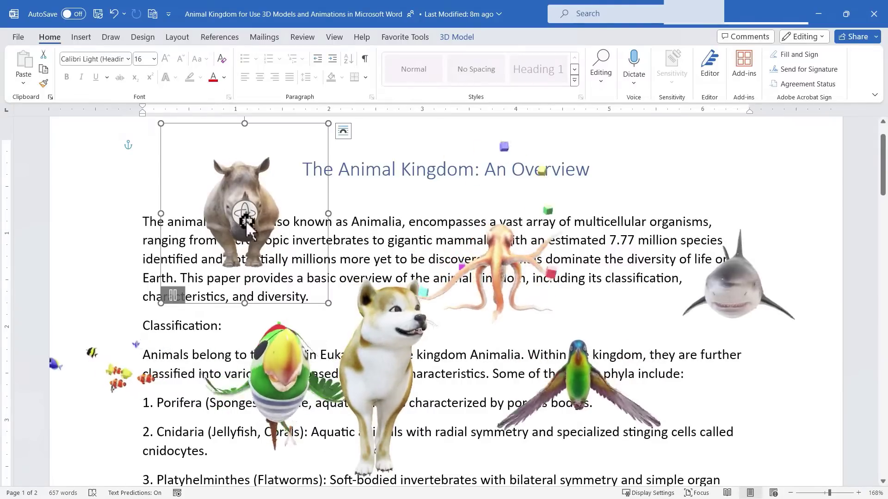
- Rotate the rhino to a new angle and move it left and down
left_click_drag(247, 226, 267, 236)
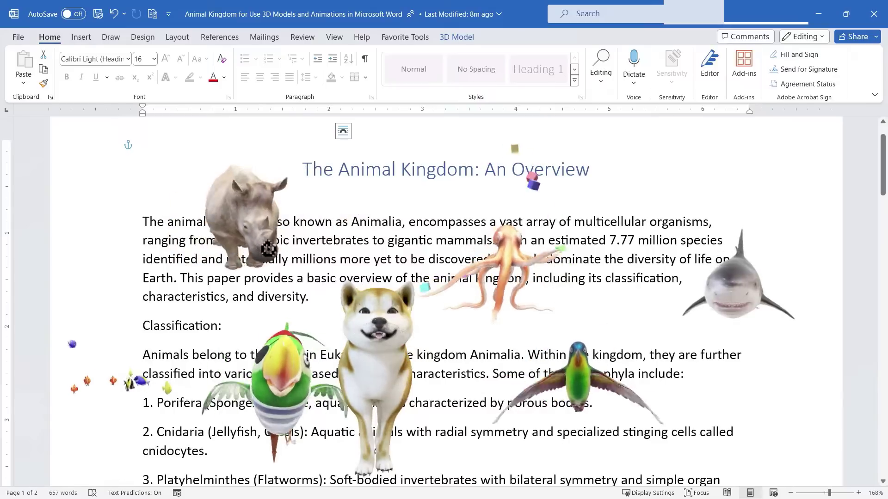
left_click(300, 213)
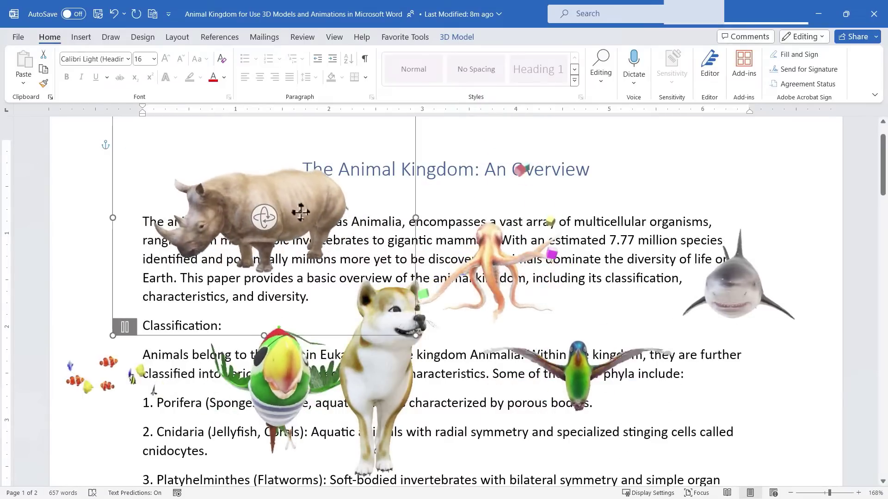
left_click_drag(301, 213, 250, 226)
- Enlarge the hummingbird, move it further right and turn it to a side flying view
left_click(514, 255)
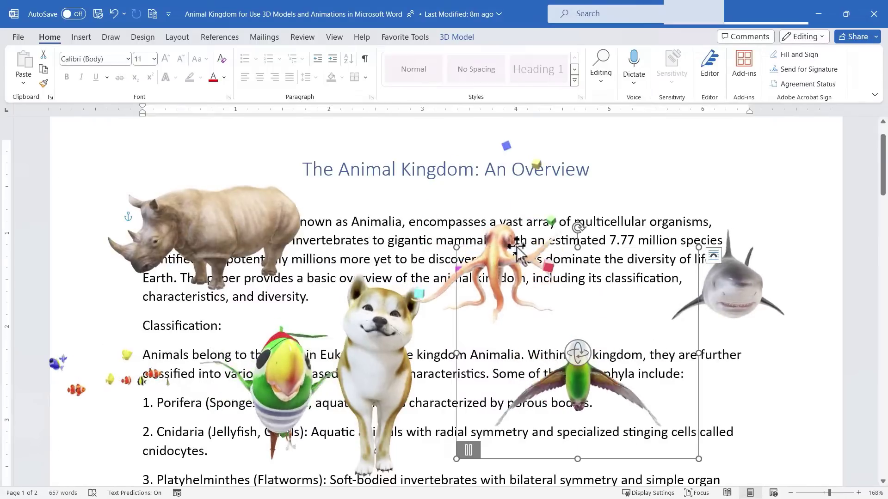
left_click_drag(455, 248, 292, 150)
left_click_drag(473, 352, 689, 354)
left_click_drag(676, 319, 673, 365)
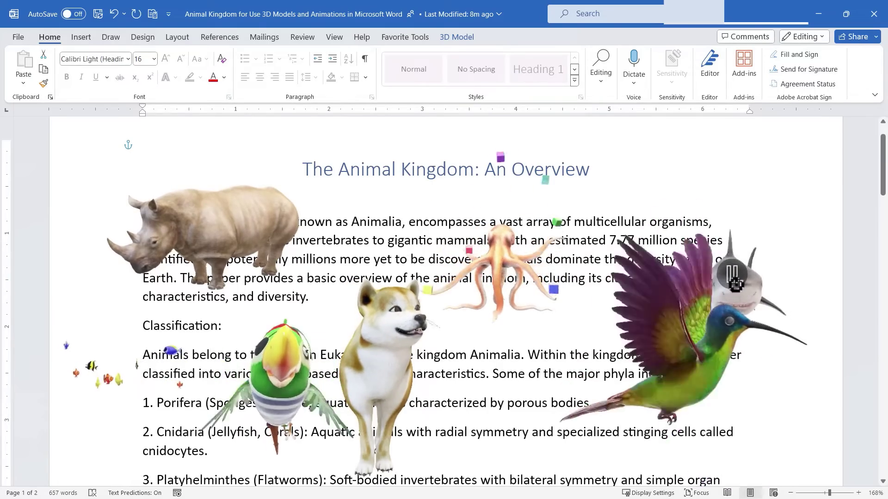
- Move the shark to the top right and enlarge the school of fish
left_click_drag(731, 333, 754, 199)
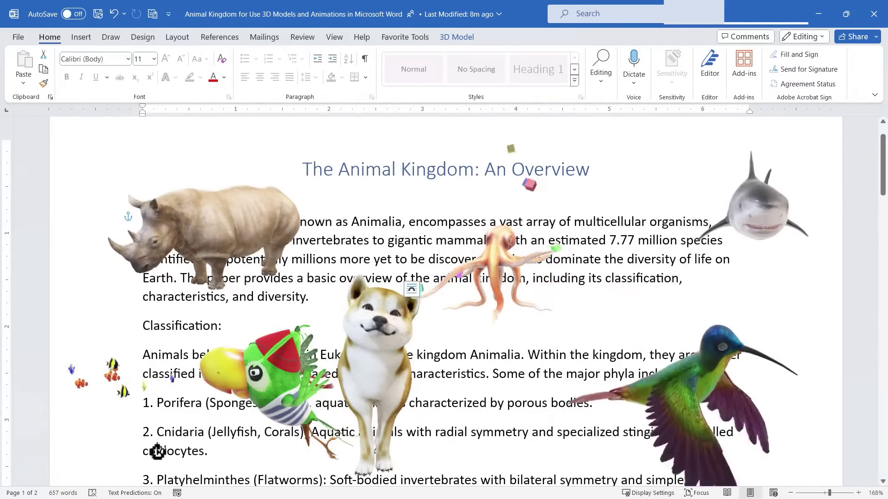
left_click(86, 410)
left_click_drag(233, 417, 278, 452)
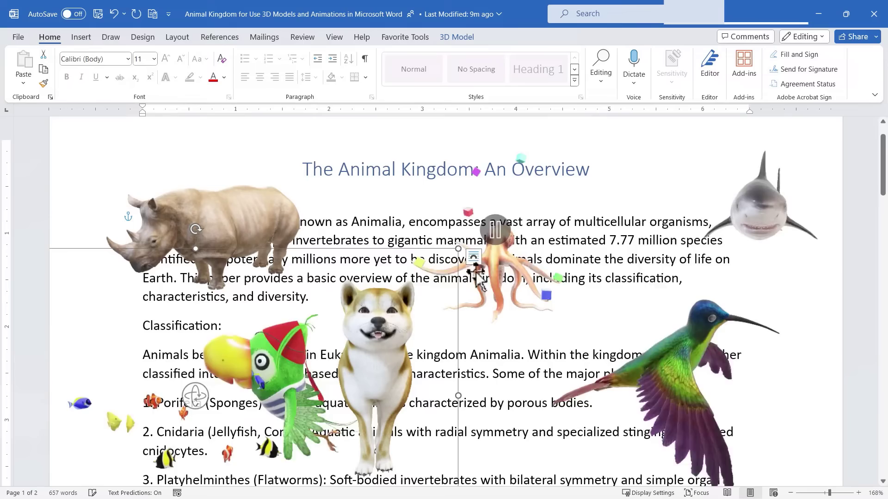
left_click(250, 209)
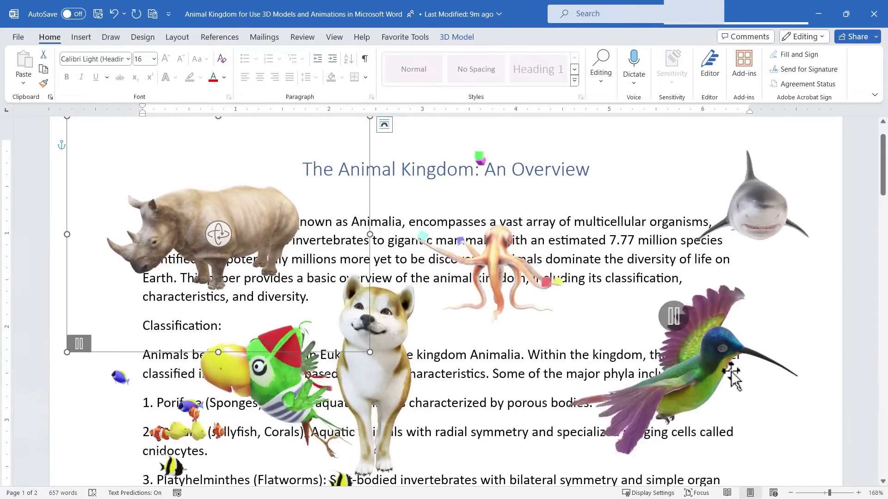
- Open the Selection Pane and hide the first animal models, including the fish school
left_click(458, 39)
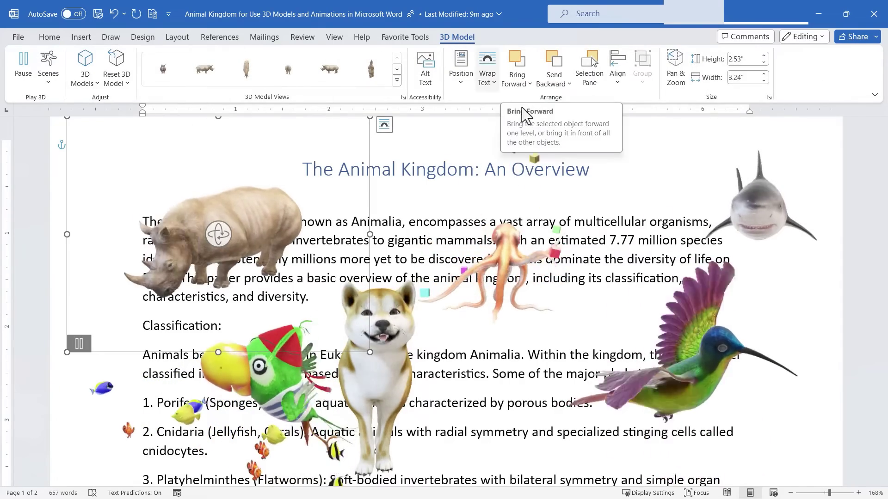
mouse_move(715, 386)
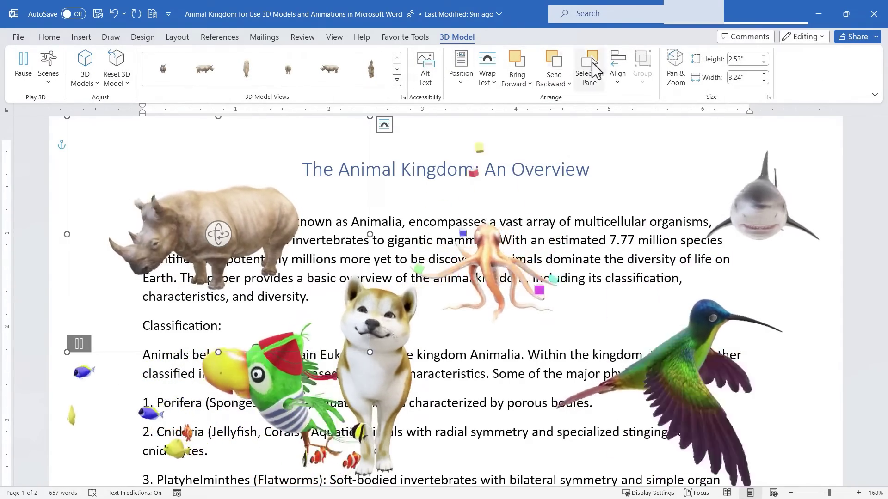
left_click(595, 83)
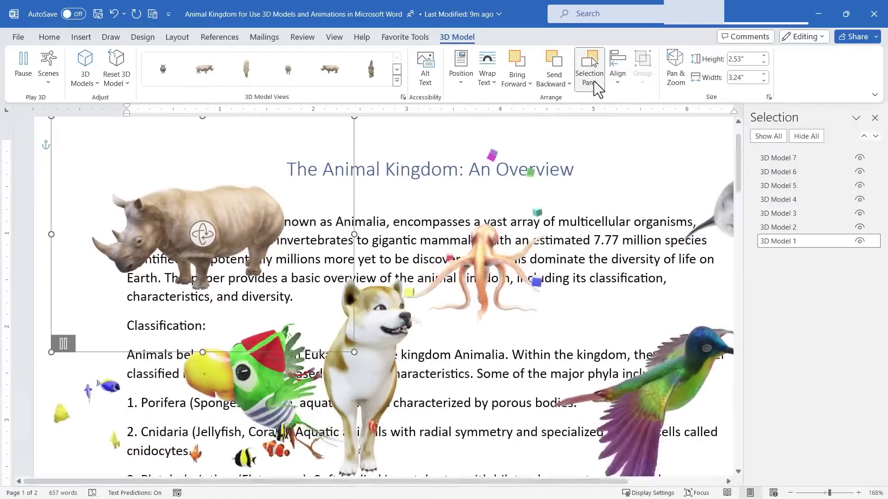
left_click(859, 175)
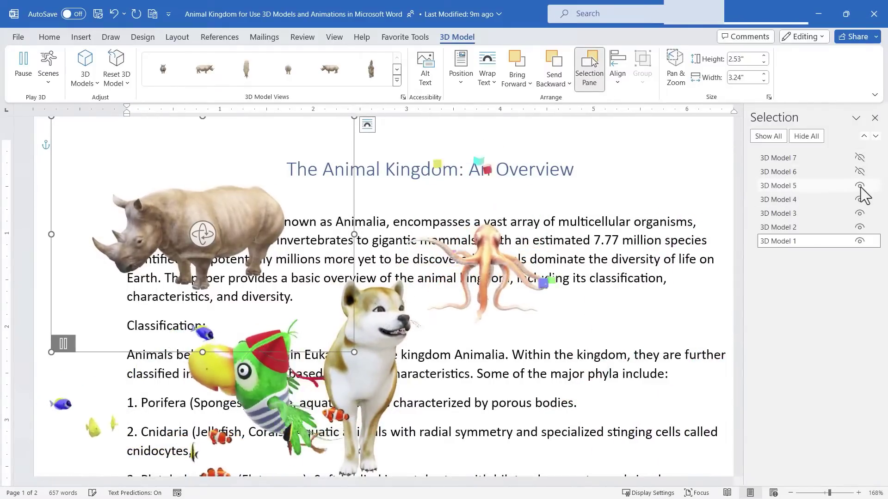
left_click(859, 185)
left_click(860, 185)
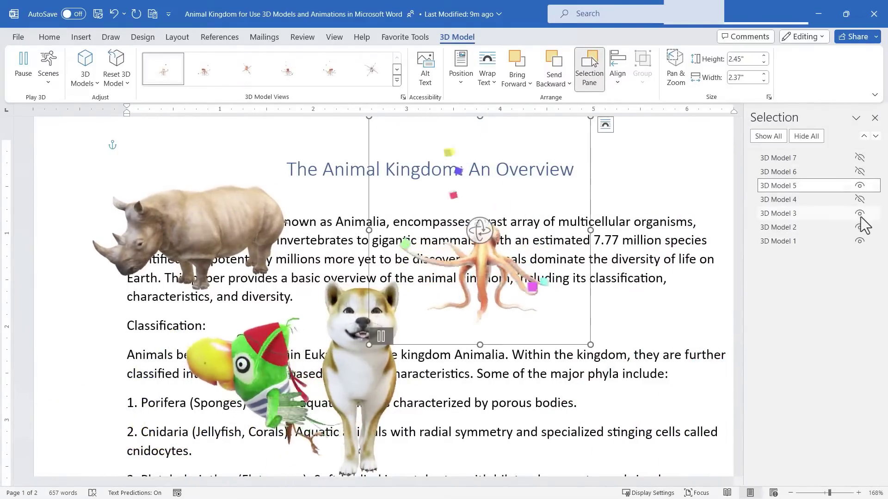
- Toggle visibility so the octopus and dog end hidden, leaving the rhino and parrot shown
left_click(860, 199)
left_click(859, 214)
left_click(860, 228)
left_click(860, 241)
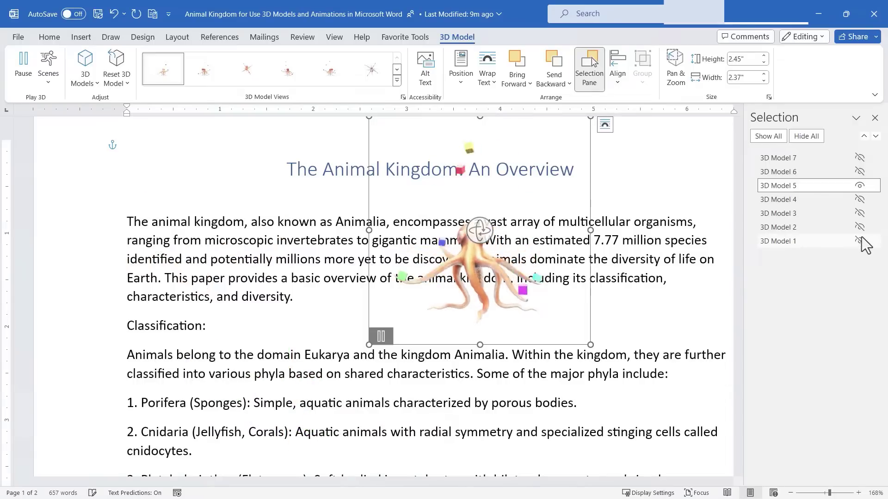
left_click(859, 185)
left_click(859, 213)
left_click(860, 227)
left_click(859, 241)
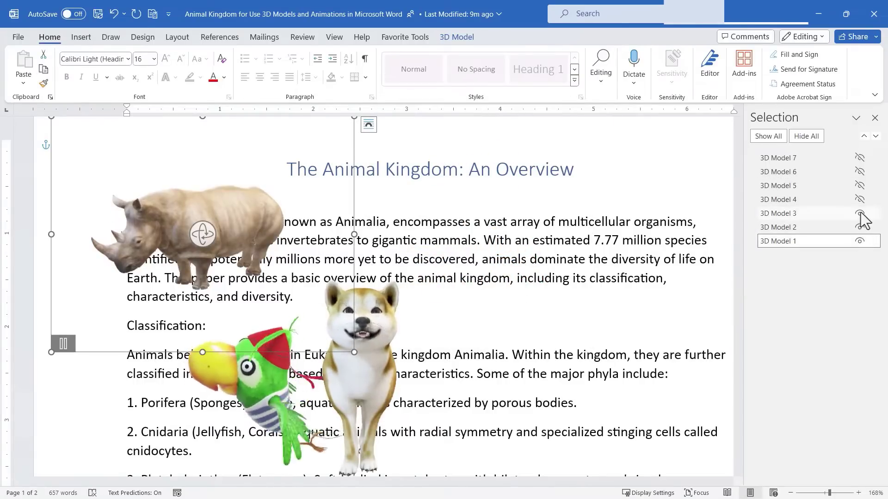
left_click(859, 213)
- Hide the parrot and move the rhino to the centre of the page
left_click(860, 227)
left_click_drag(257, 237, 429, 299)
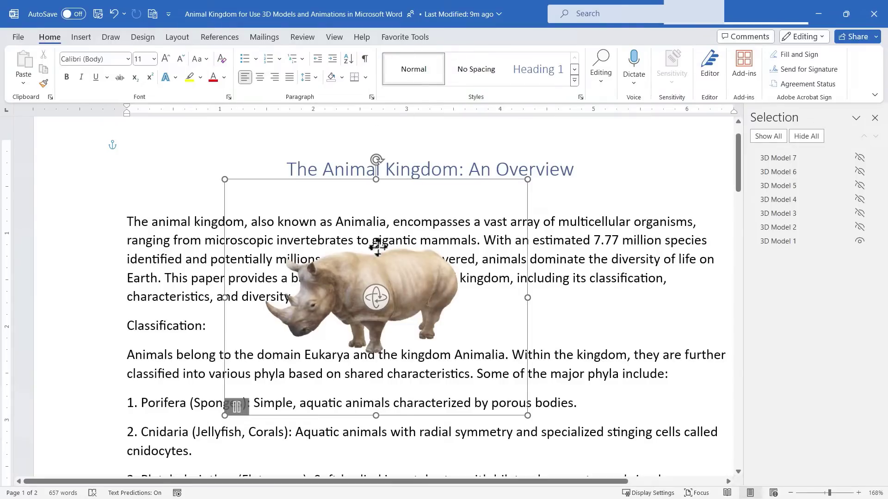
left_click_drag(377, 247, 378, 248)
- Try the Scene 1 and Scene 2 animations on the rhino, then pick another scene
left_click(455, 37)
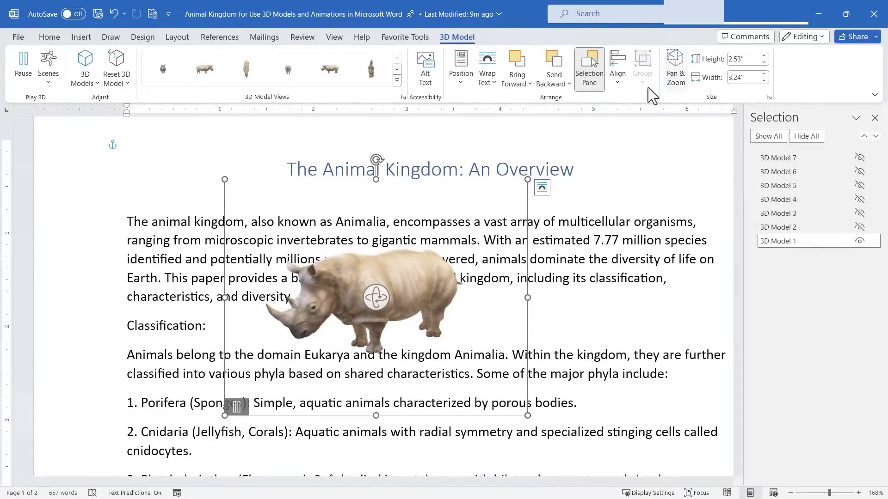
left_click(45, 71)
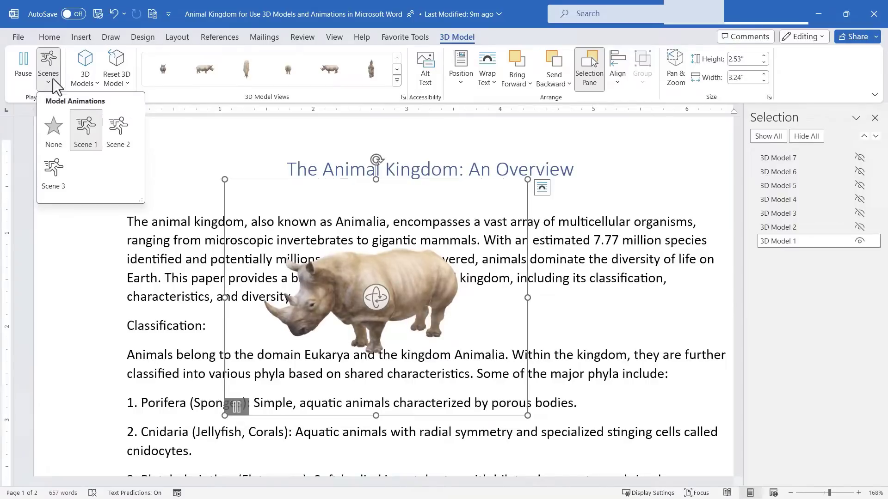
left_click(86, 134)
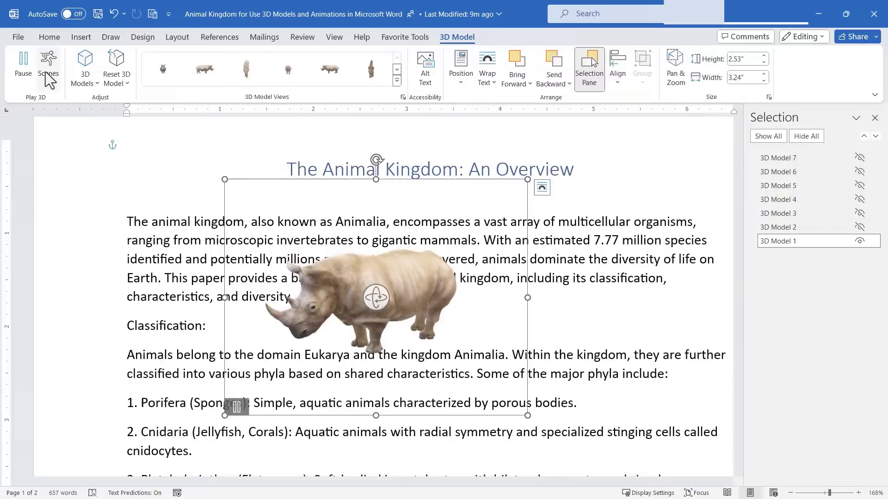
left_click(49, 76)
left_click(113, 140)
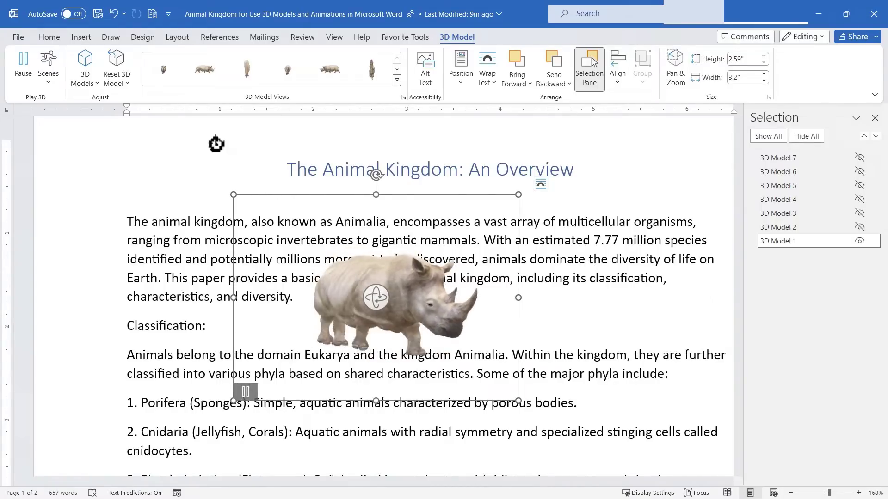
left_click(48, 79)
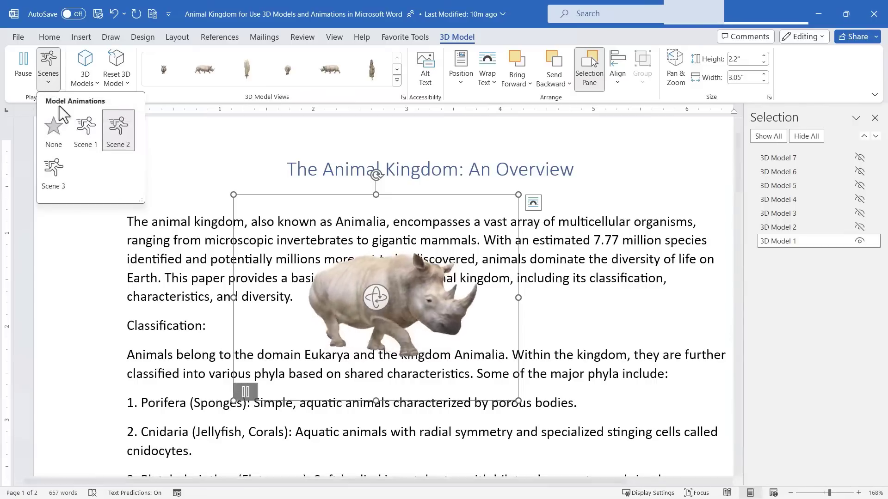
left_click(55, 183)
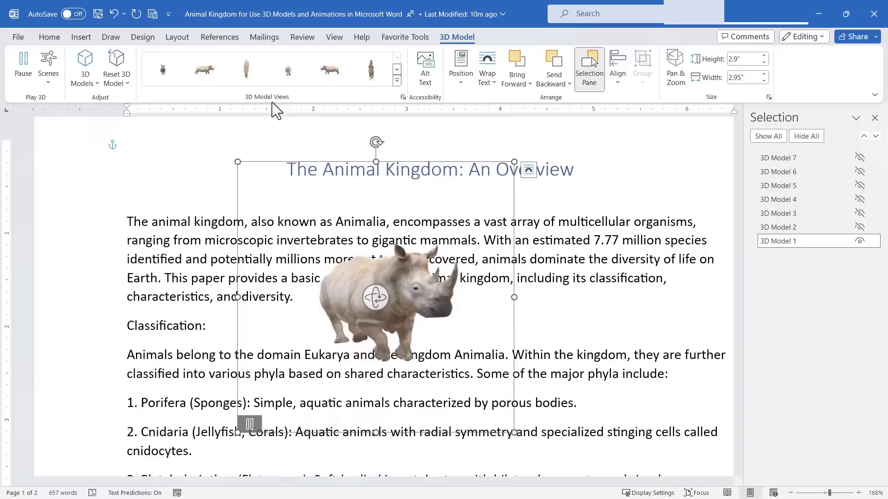
- Preview the rhino in the front, side, top and back 3D Model Views
left_click(163, 73)
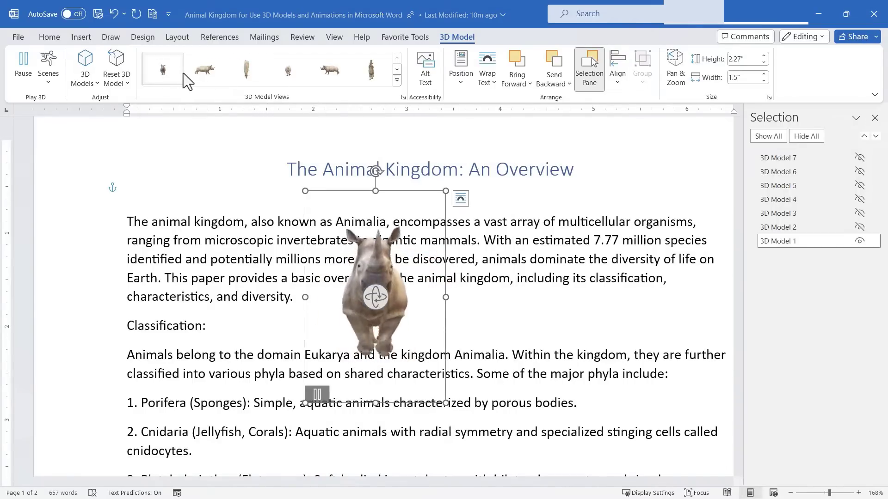
left_click(206, 72)
left_click(249, 67)
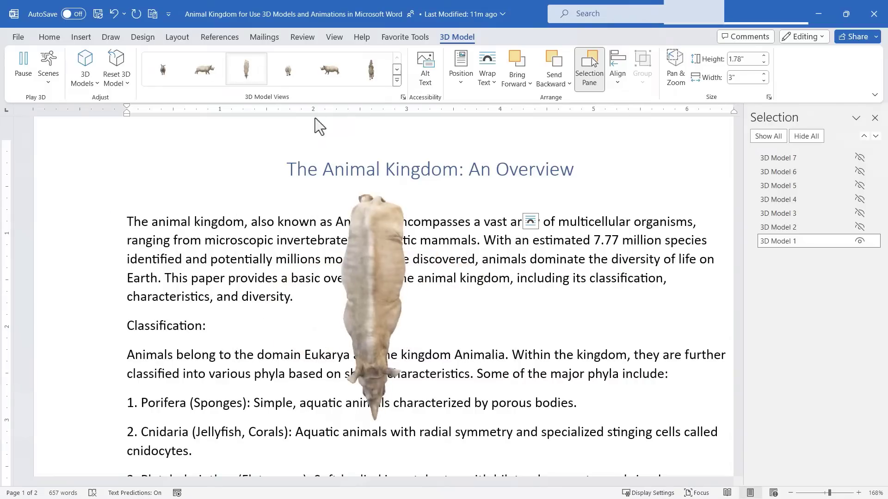
left_click(288, 77)
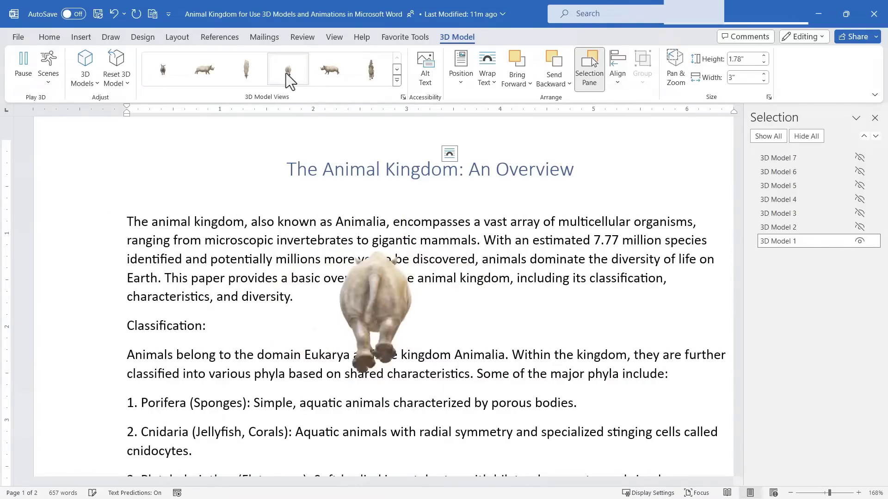
- Apply the front-right preset view and rotate the rhino slightly toward the reader
left_click(396, 77)
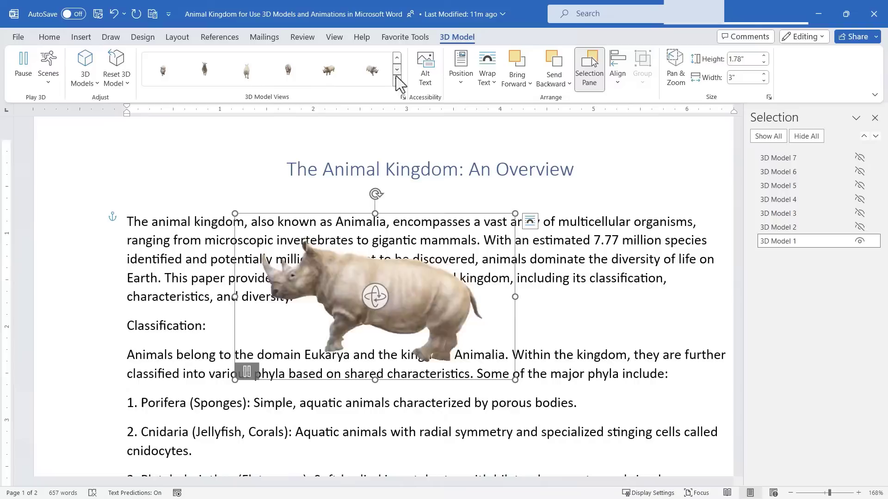
left_click(397, 83)
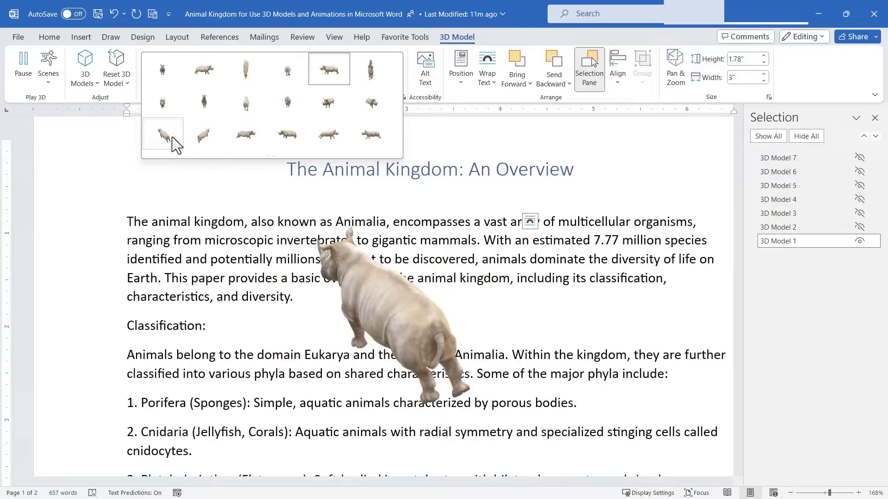
left_click(371, 103)
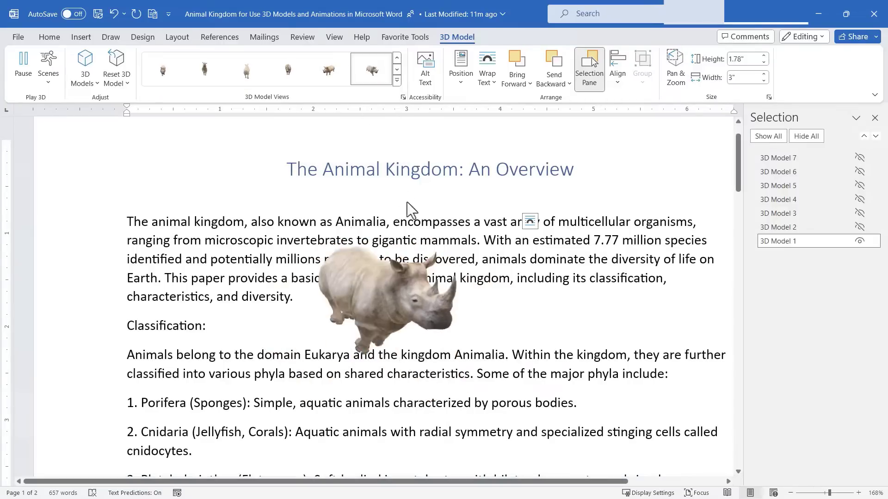
left_click(373, 299)
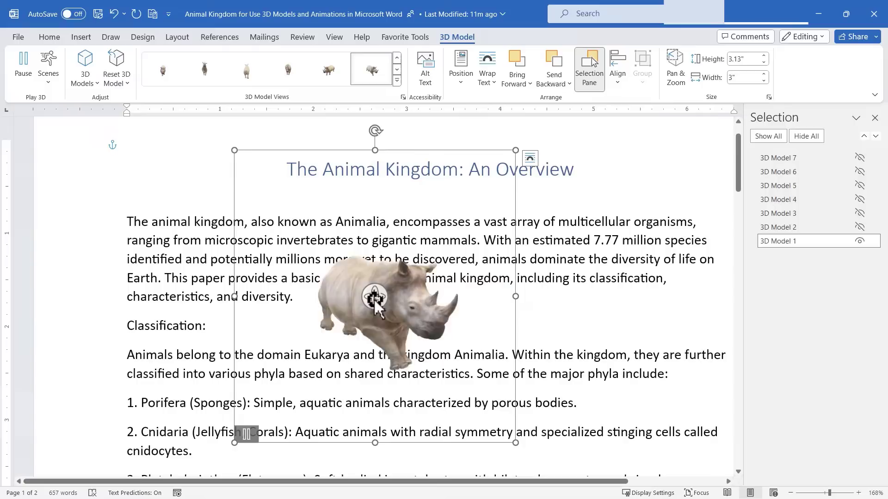
mouse_move(375, 305)
left_mouse_down()
mouse_move(354, 300)
mouse_move(364, 306)
left_mouse_up()
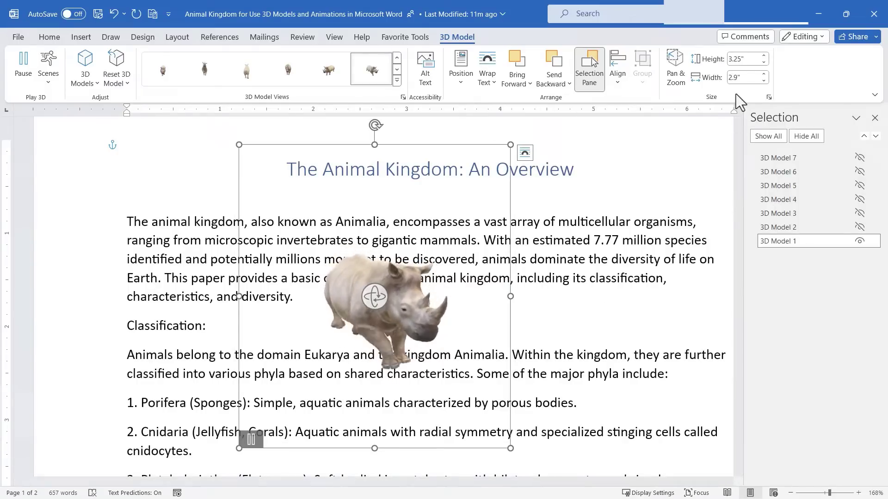
- Review the rhino's Alt Text and Position options without changing anything
left_click(427, 78)
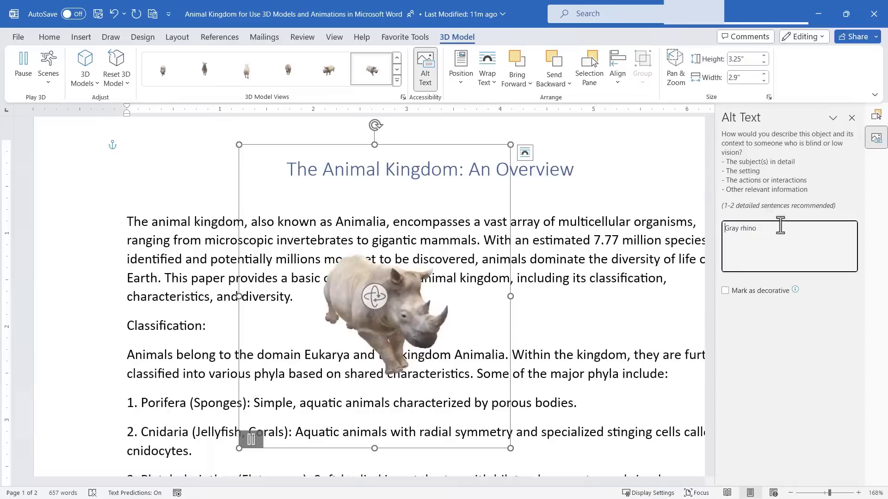
left_click(589, 69)
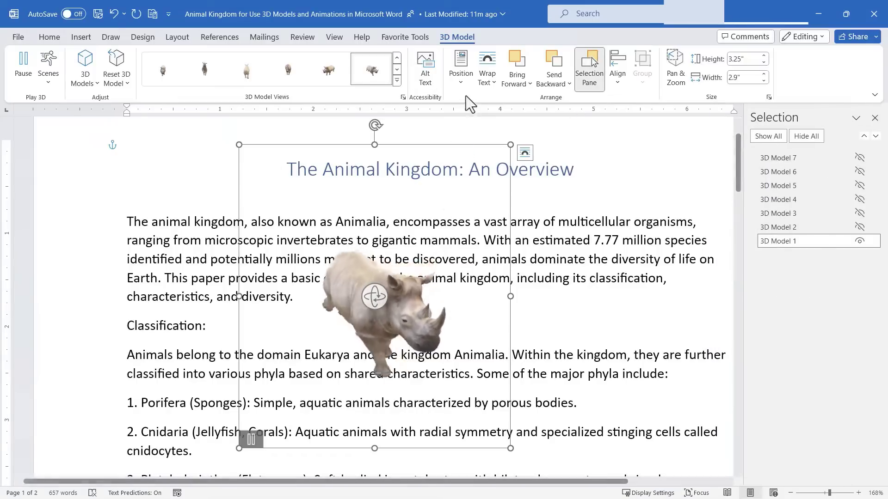
left_click(460, 69)
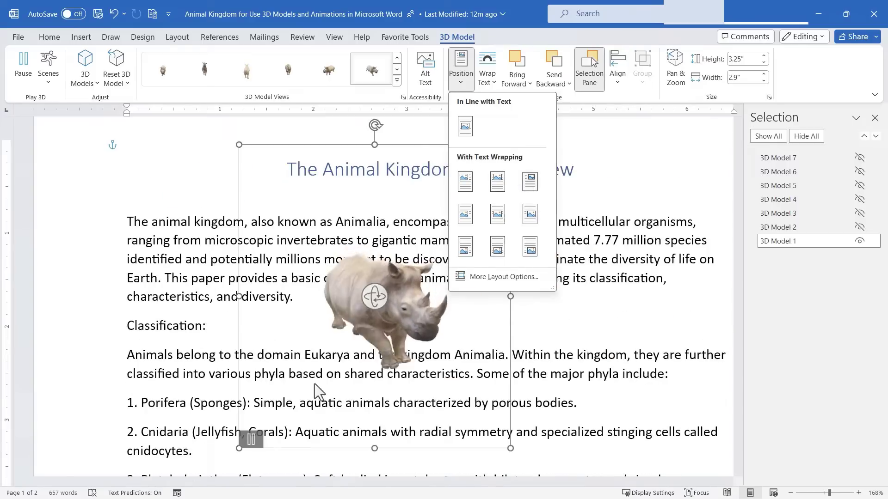
left_click(642, 273)
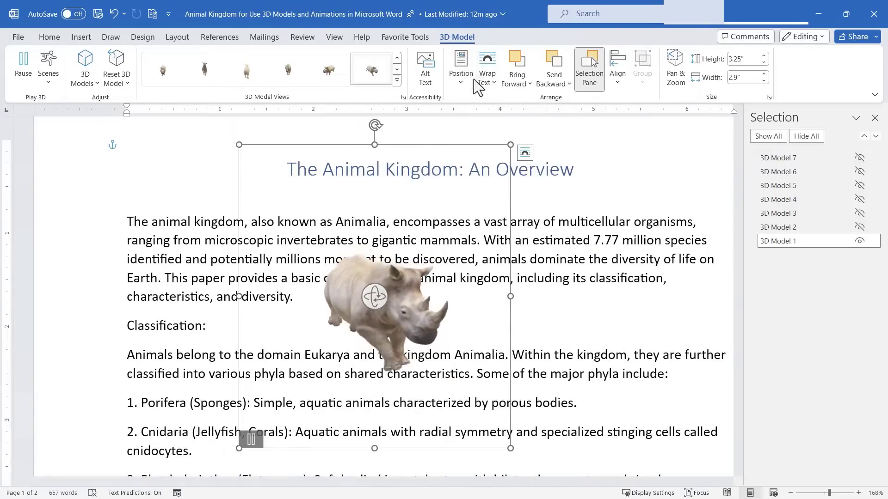
- Set the rhino's text wrapping to Behind Text
left_click(487, 76)
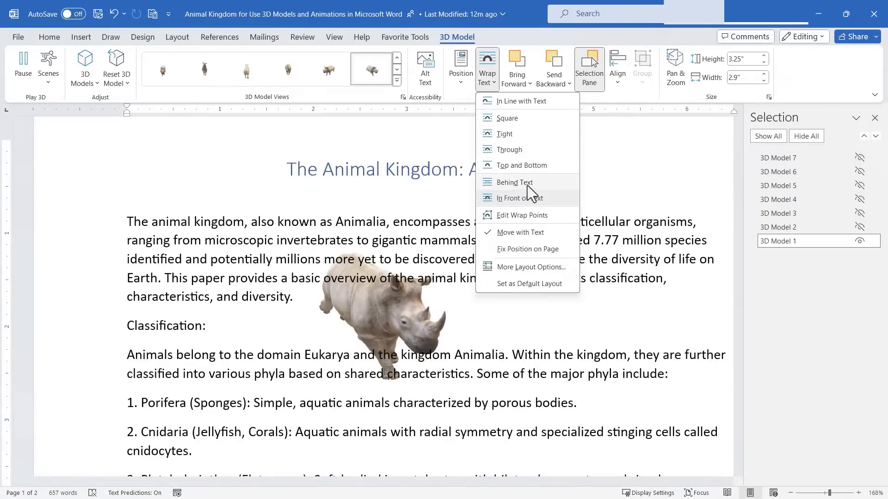
left_click(527, 185)
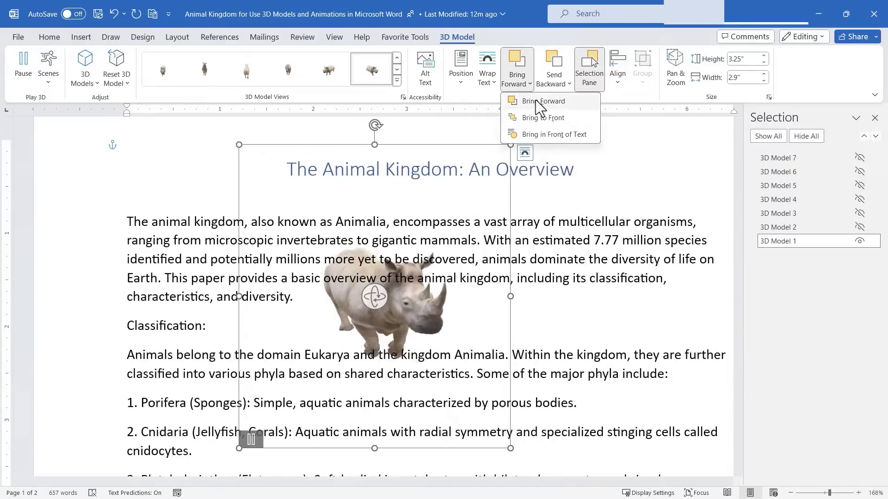
left_click(532, 102)
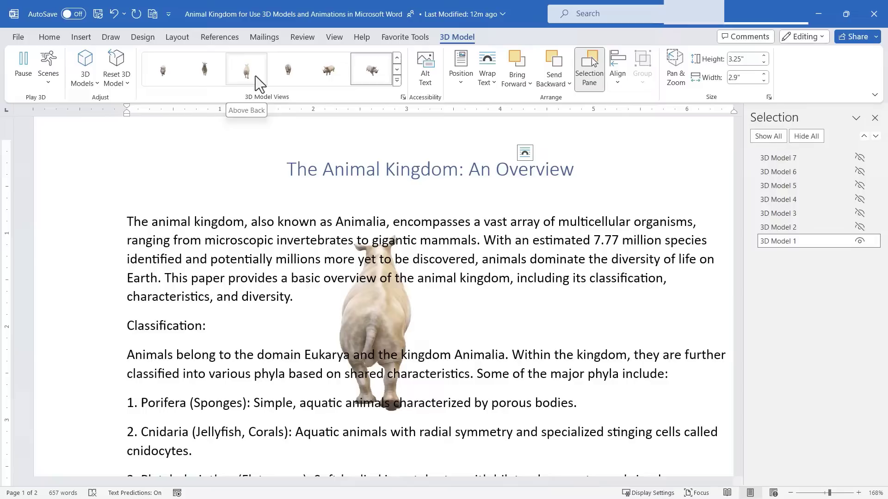
- After 'diversity.', insert the stock photo of the brown cow in a field
left_click(608, 307)
left_click(82, 36)
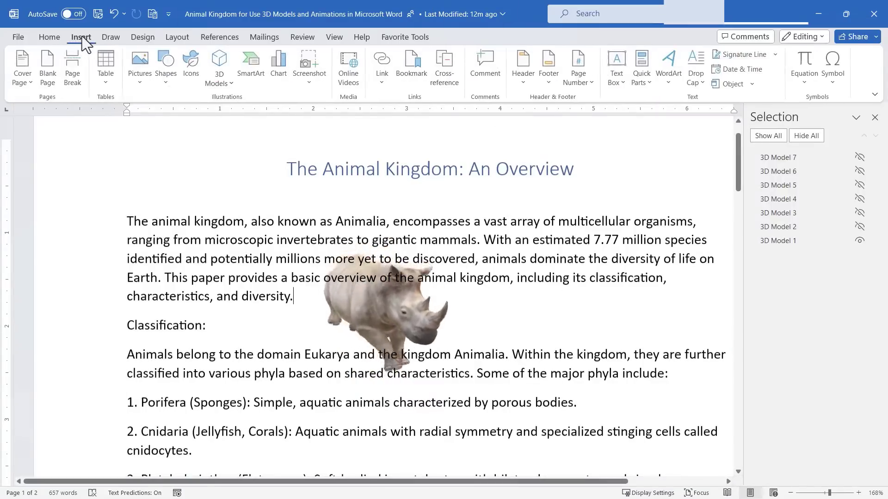
left_click(141, 69)
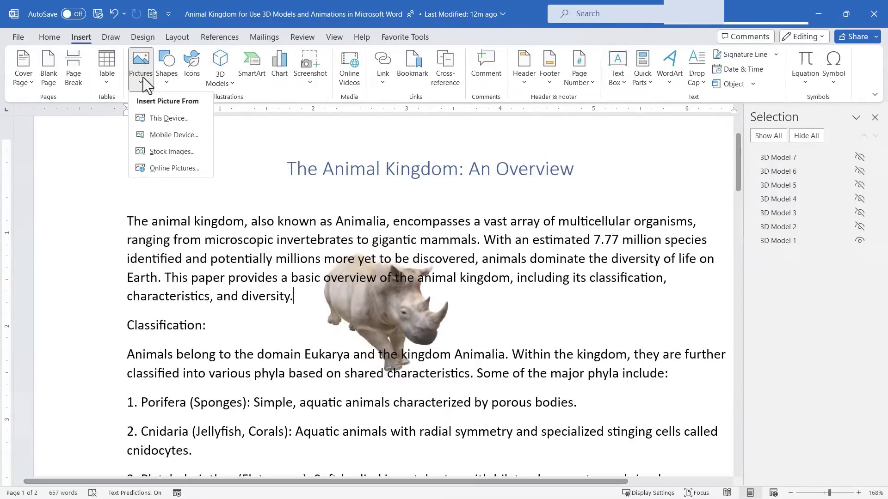
left_click(168, 150)
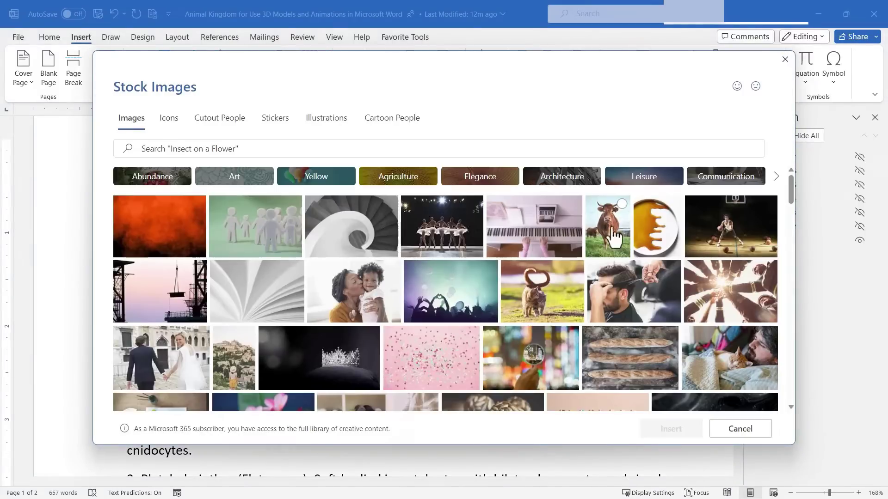
left_click(670, 429)
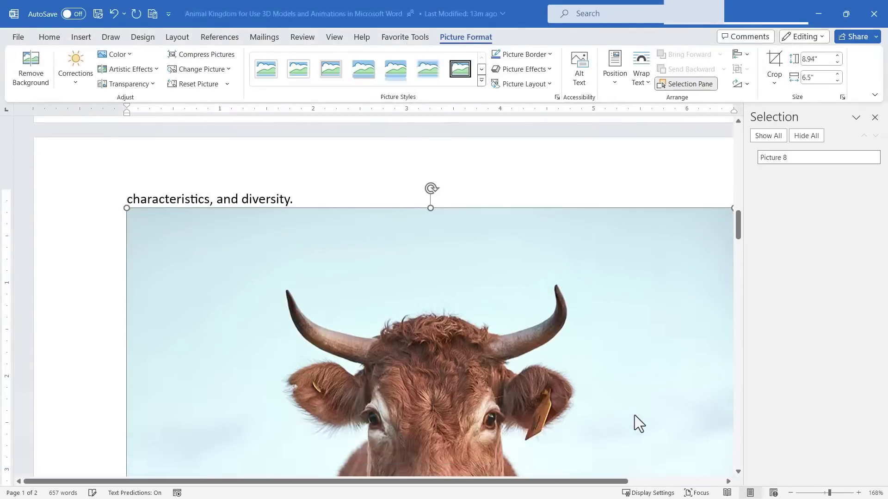
- Set the cow photo behind the text and move it right beside the rhino
scroll(294, 446, "down", 5)
scroll(396, 274, "up", 4)
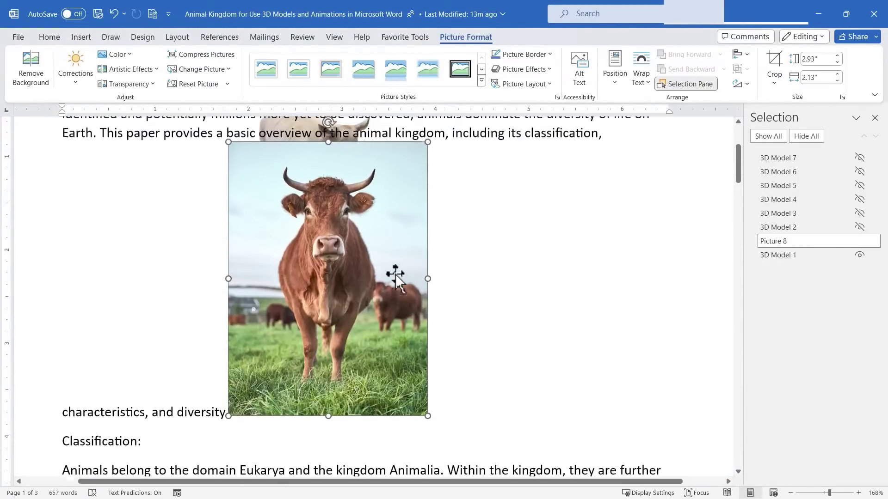
right_click(391, 318)
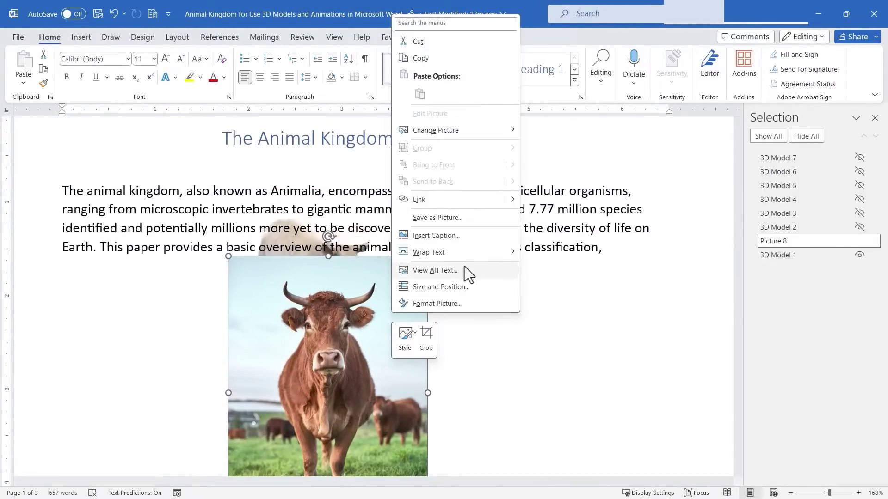
mouse_move(465, 252)
left_click(547, 334)
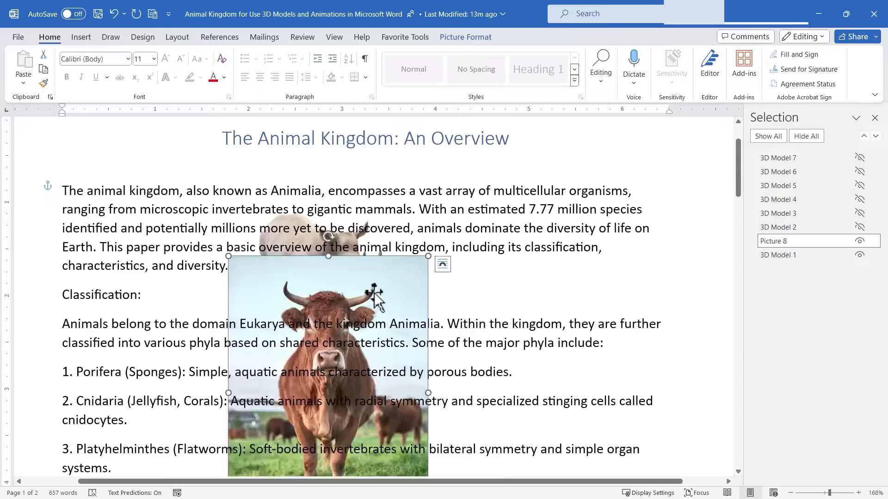
left_click_drag(374, 293, 480, 300)
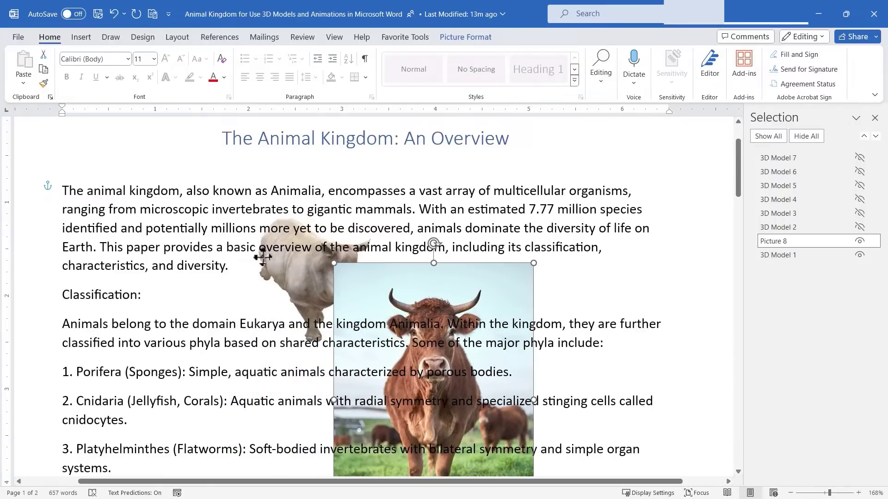
- Layer the rhino in front of the cow photo
left_click(389, 236)
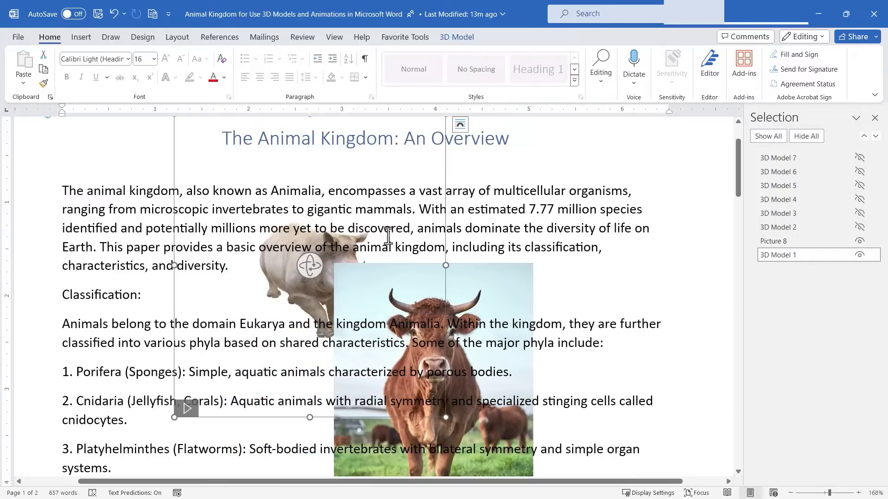
left_click(453, 38)
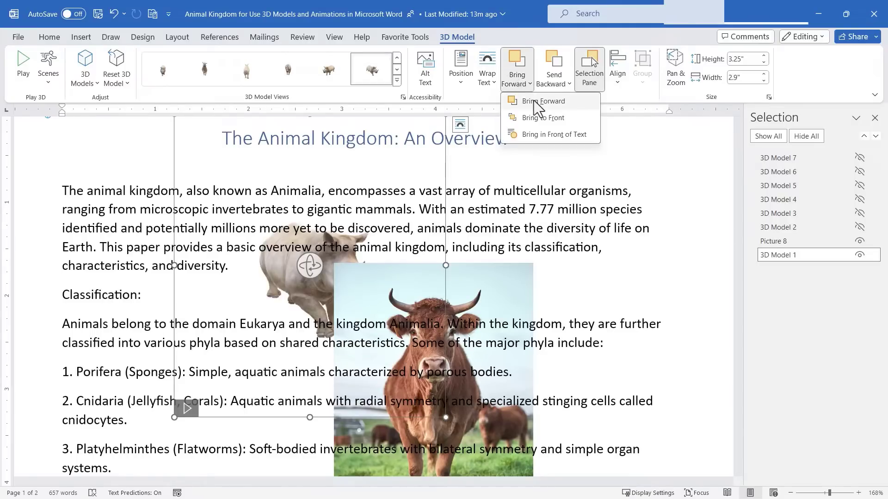
left_click(534, 118)
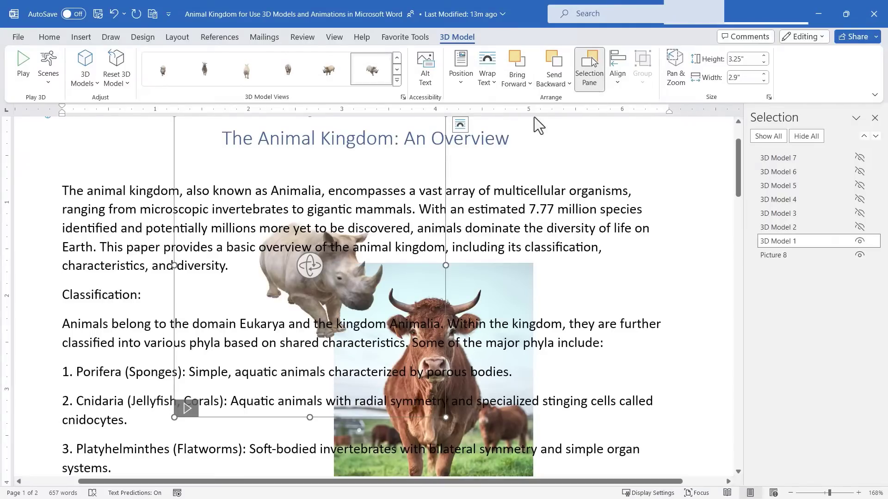
left_click(513, 270)
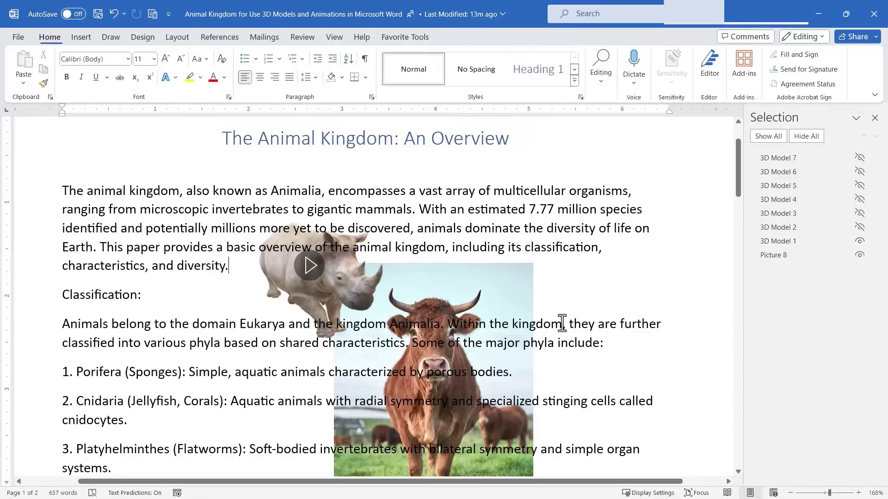
- Zoom the rhino larger within its frame using Pan & Zoom
left_click(315, 273)
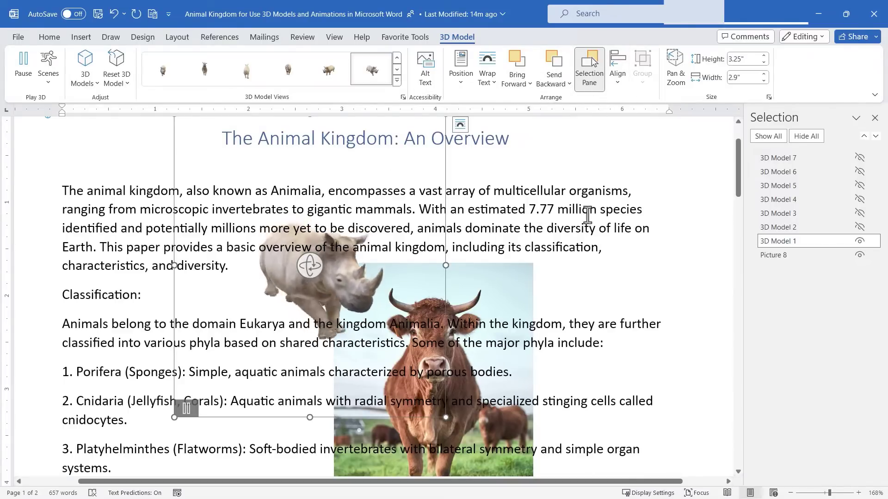
left_click(675, 69)
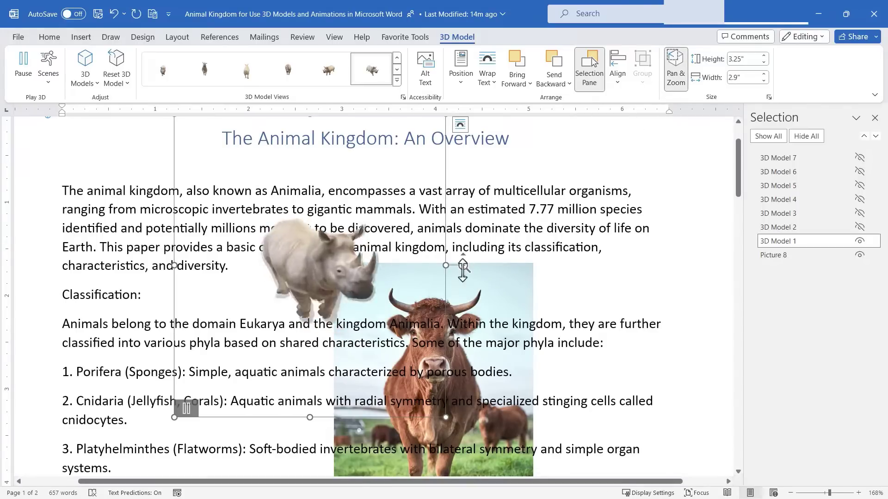
left_click_drag(463, 268, 561, 217)
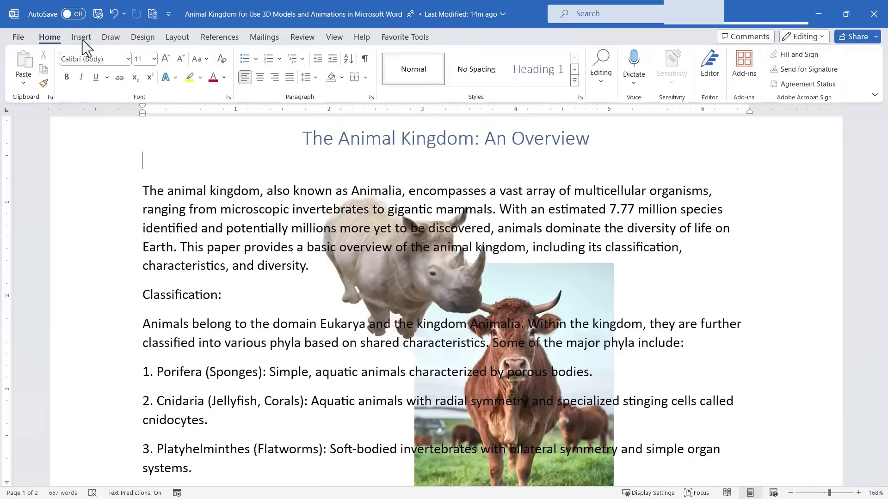
- Insert the low-poly elephant from the Low Poly category of the stock 3D models
left_click(81, 37)
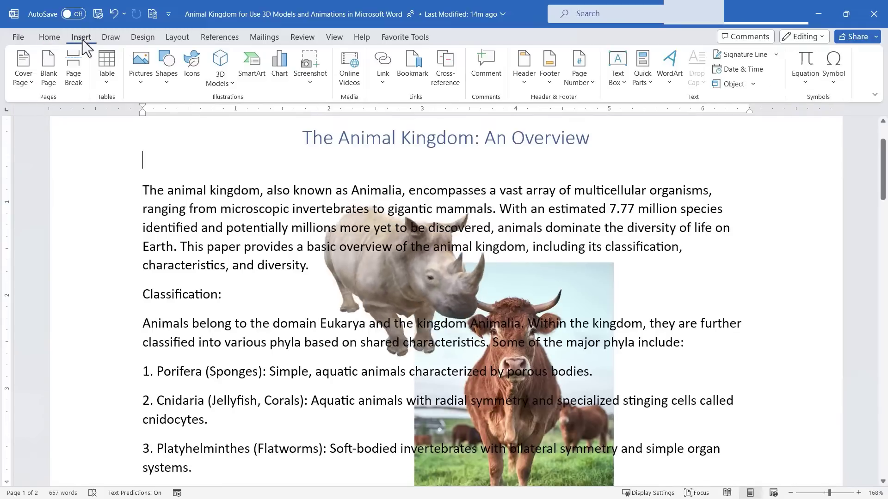
left_click(223, 82)
left_click(244, 135)
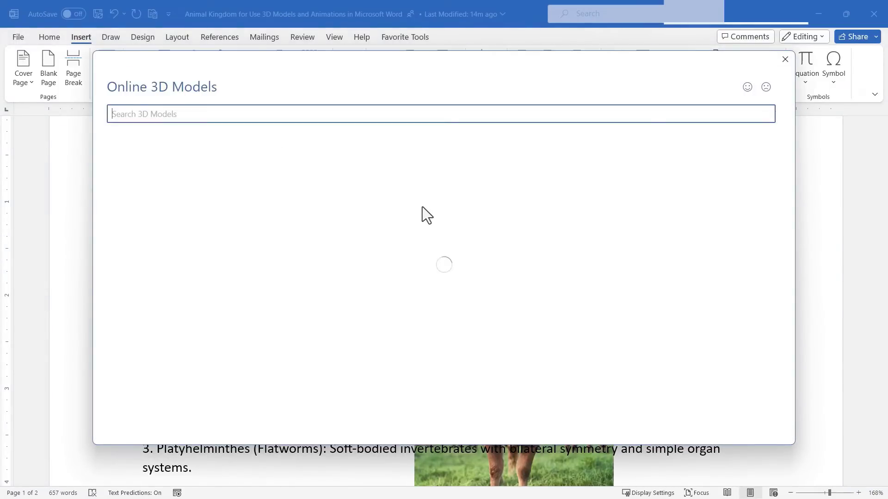
scroll(435, 264, "down", 3)
scroll(440, 270, "down", 4)
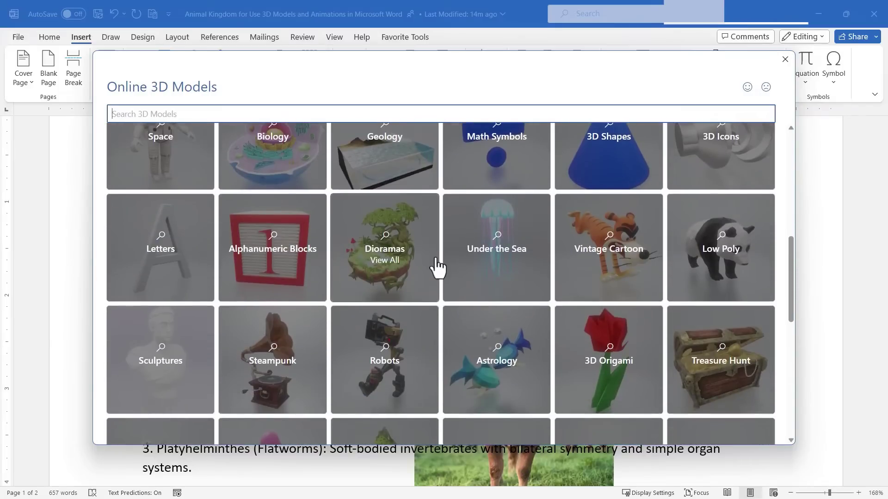
scroll(550, 245, "down", 1)
left_click(720, 213)
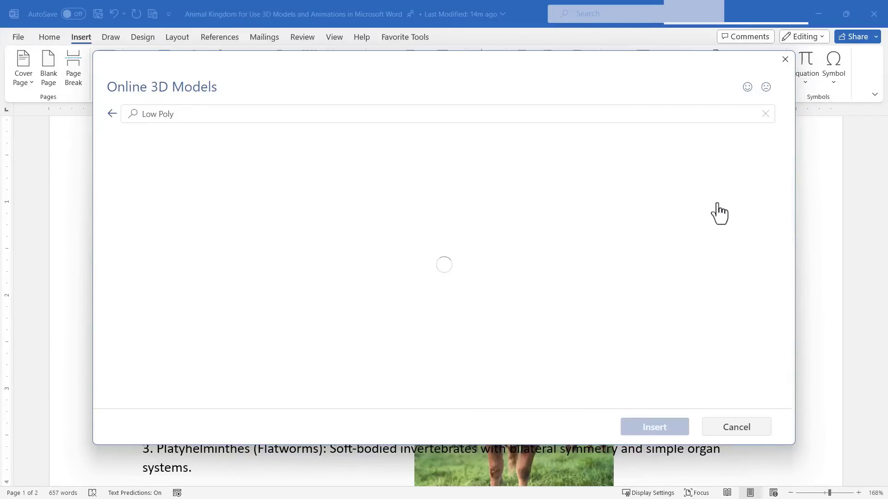
scroll(264, 204, "down", 3)
scroll(266, 210, "down", 3)
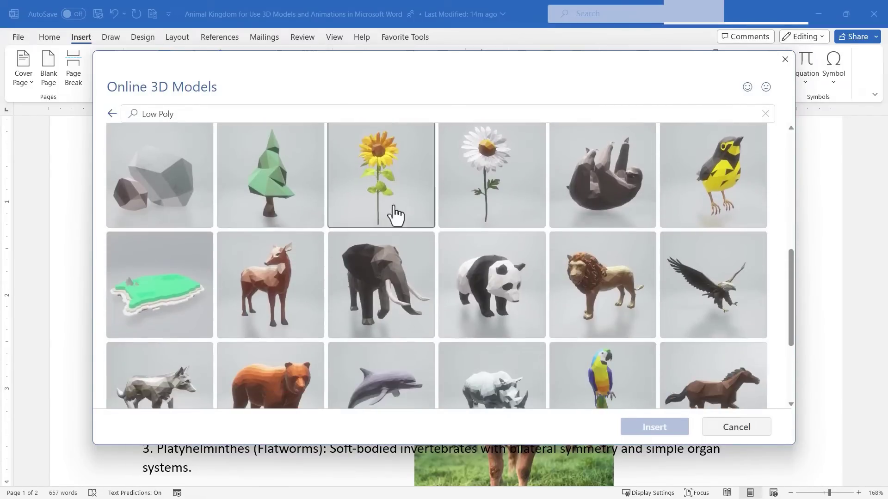
left_click(392, 214)
left_click(666, 430)
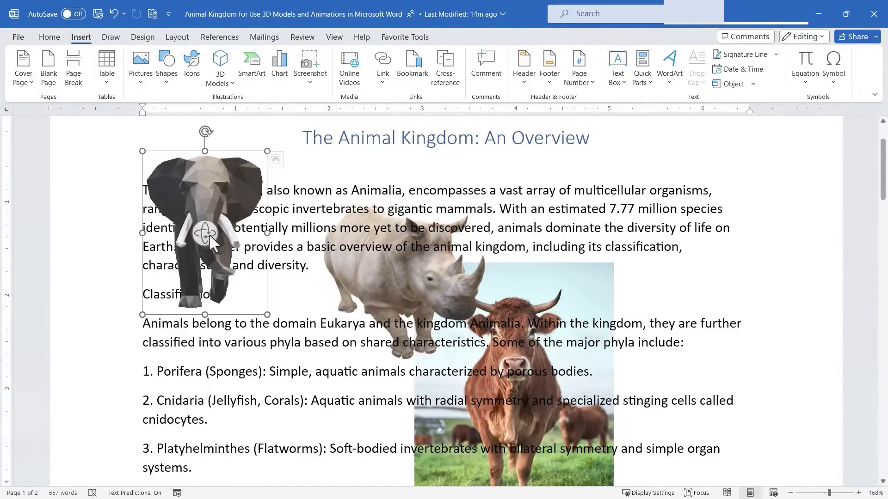
- Turn the elephant sideways, move it over the phyla list, and resize it to about 1.61 inches tall
left_click_drag(208, 236, 386, 215)
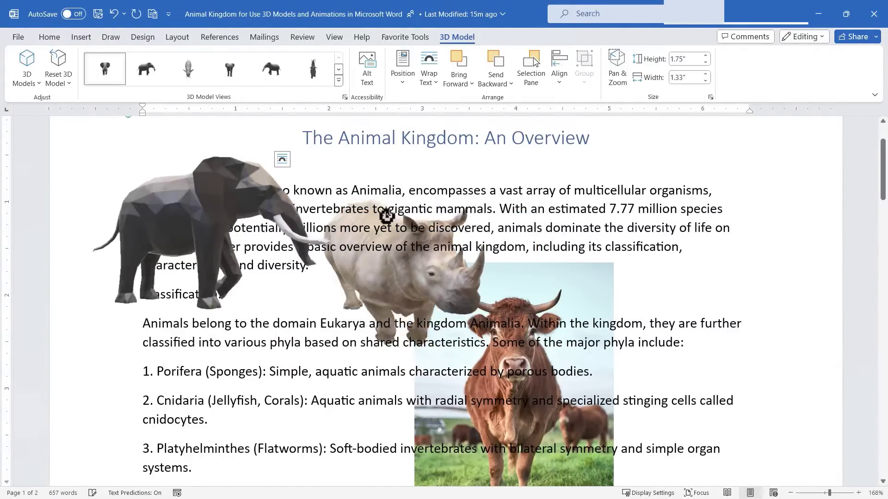
left_click_drag(211, 213, 248, 372)
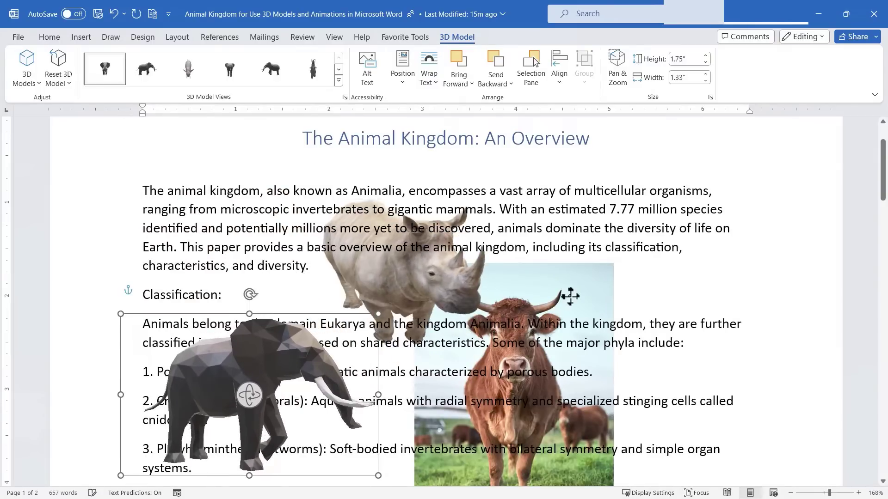
left_click_drag(121, 313, 139, 325)
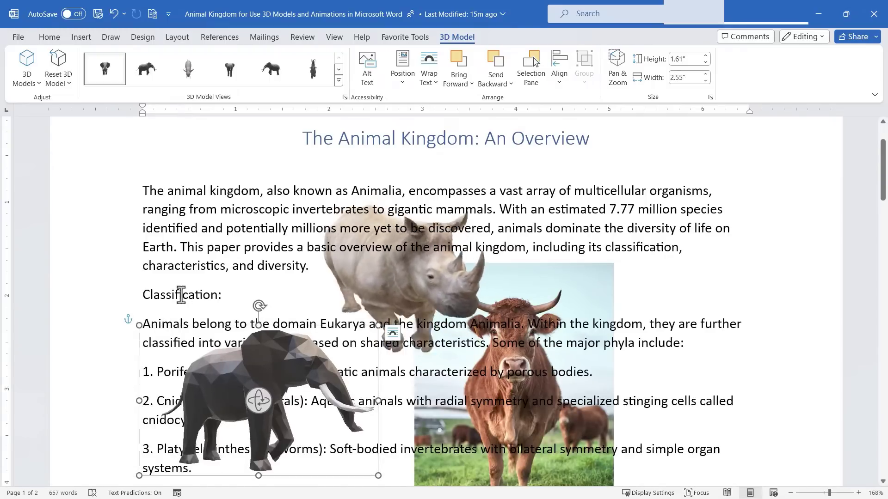
left_click(431, 218)
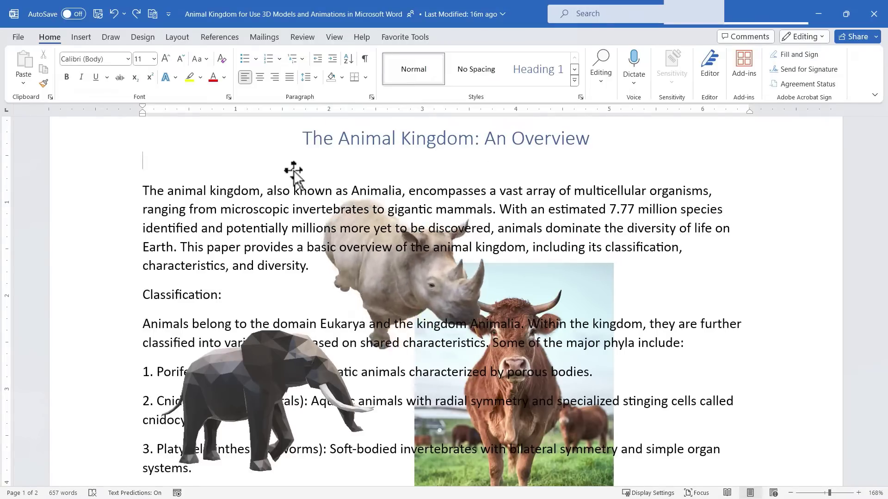
key("ctrl+p")
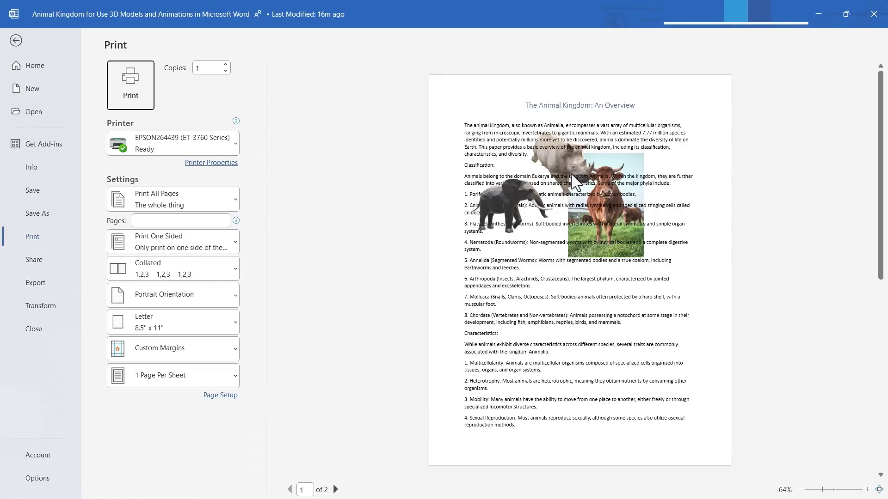
key("Escape")
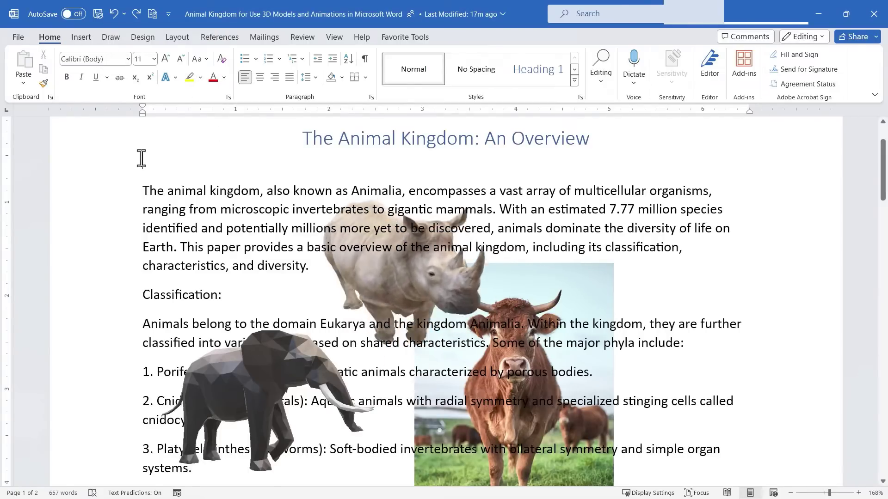
- Save the document to the Downloads folder with F12, then close the Selection pane
key("F12")
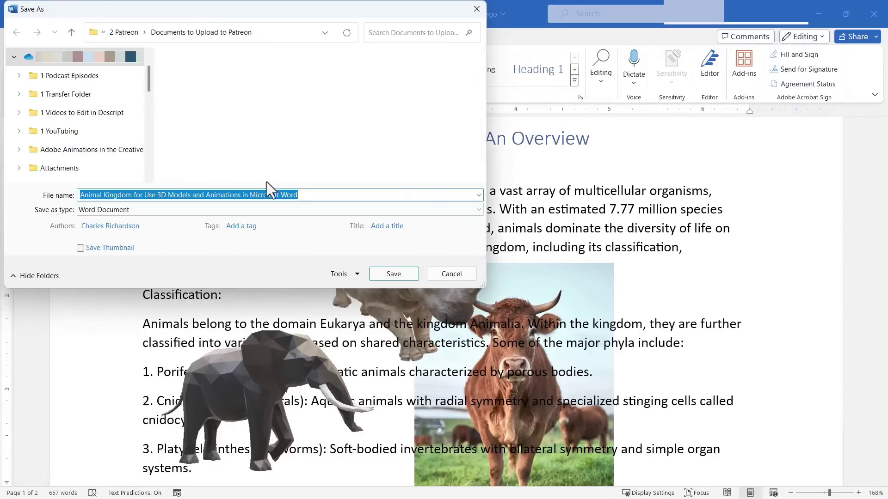
scroll(69, 134, "down", 5)
left_click(60, 131)
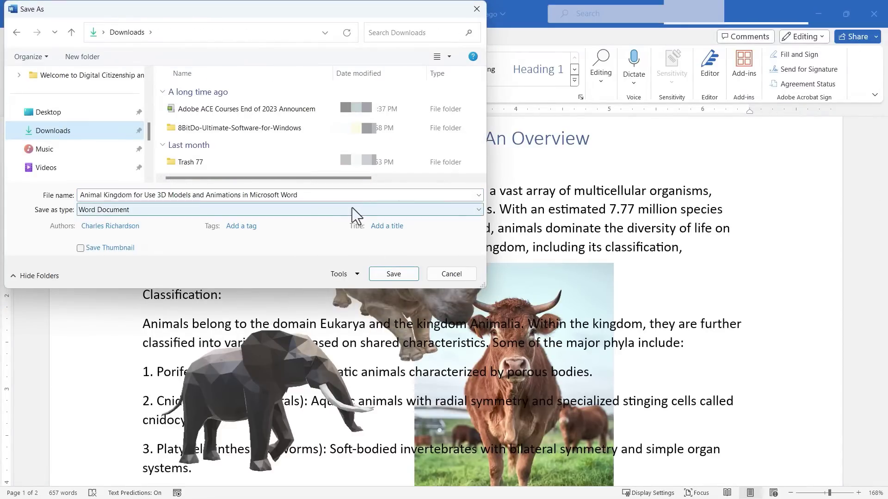
left_click(398, 274)
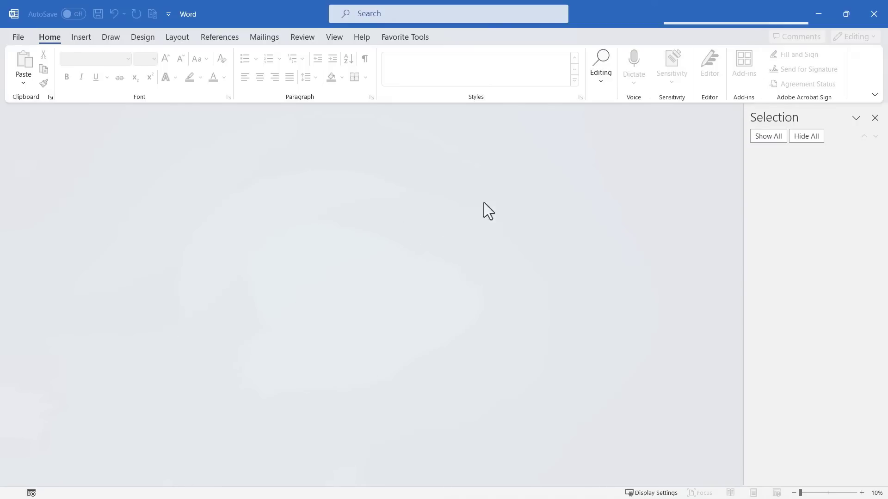
left_click(872, 118)
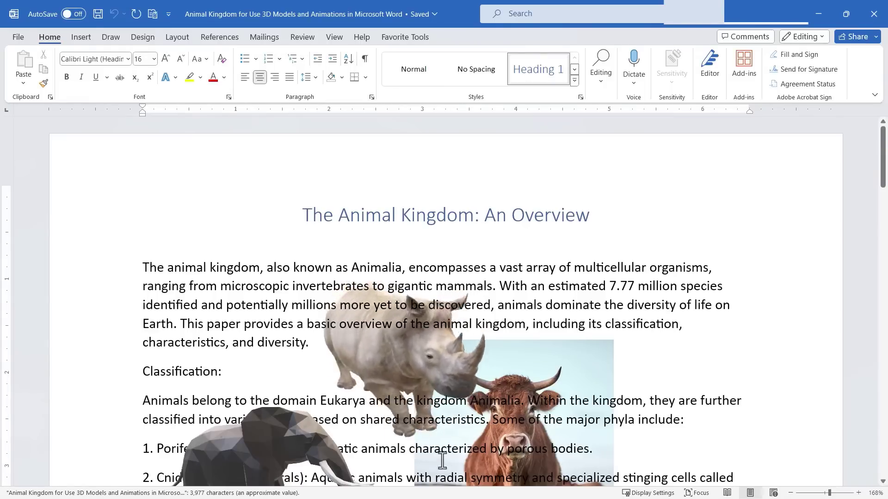
scroll(391, 342, "down", 2)
left_click(258, 384)
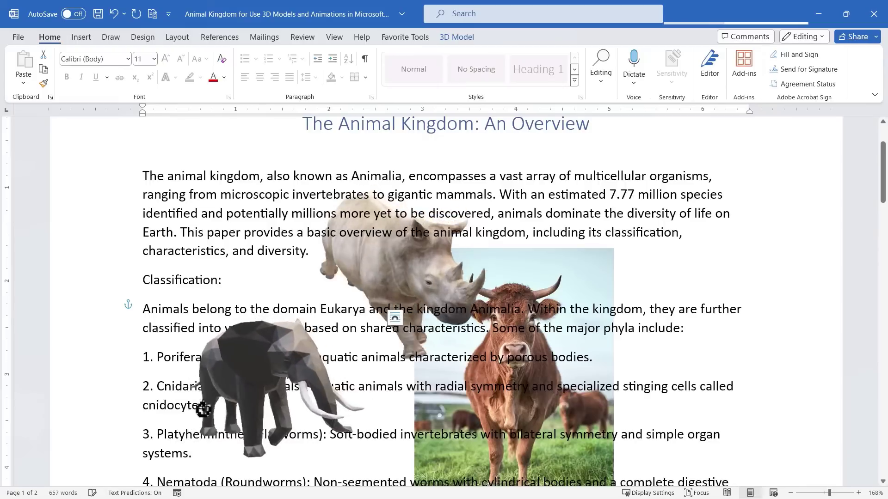
left_click(325, 198)
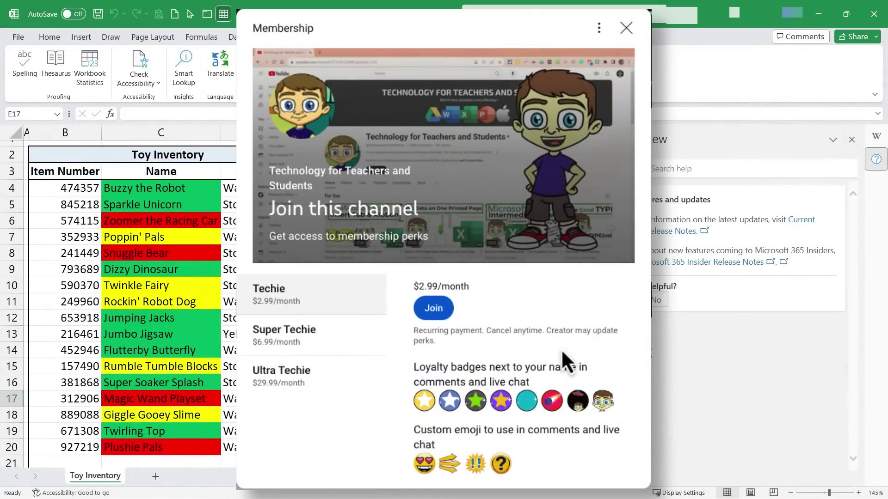
- Open the Super Thanks dialog for the channel's Excel video
scroll(561, 349, "down", 1)
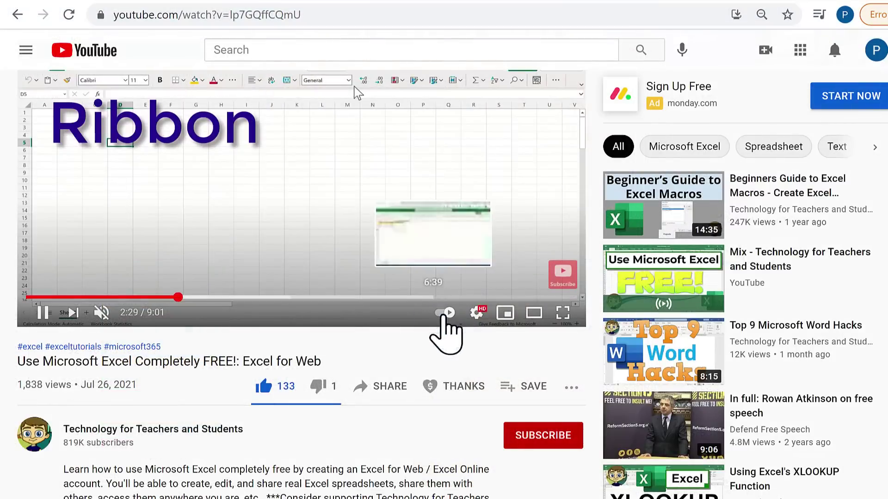
left_click(472, 391)
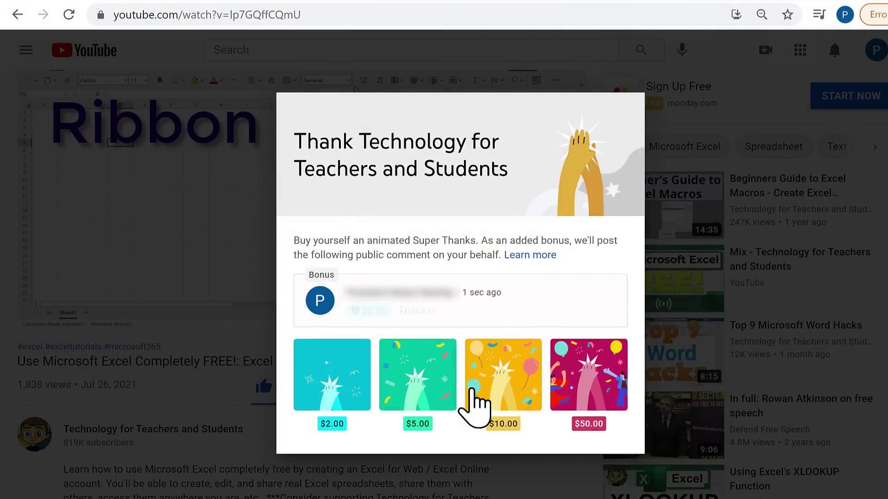